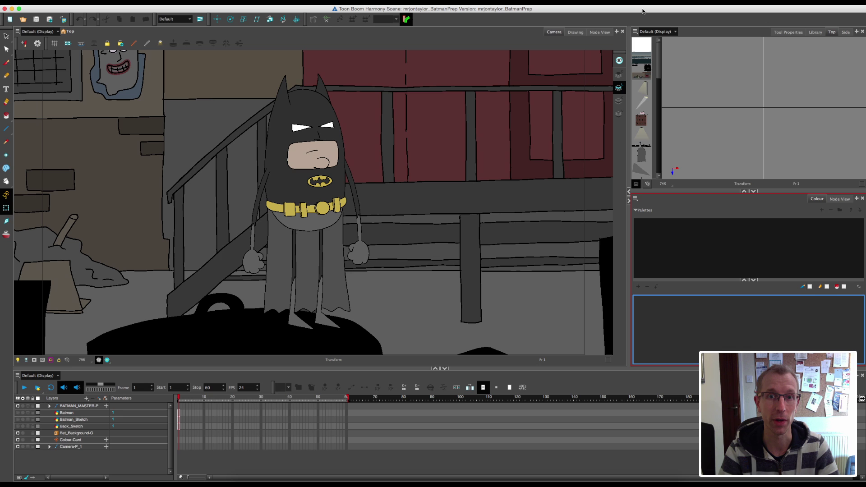
Step: Zoom the Camera view out to show Batman and the whole alley with the Joker poster
click(473, 154)
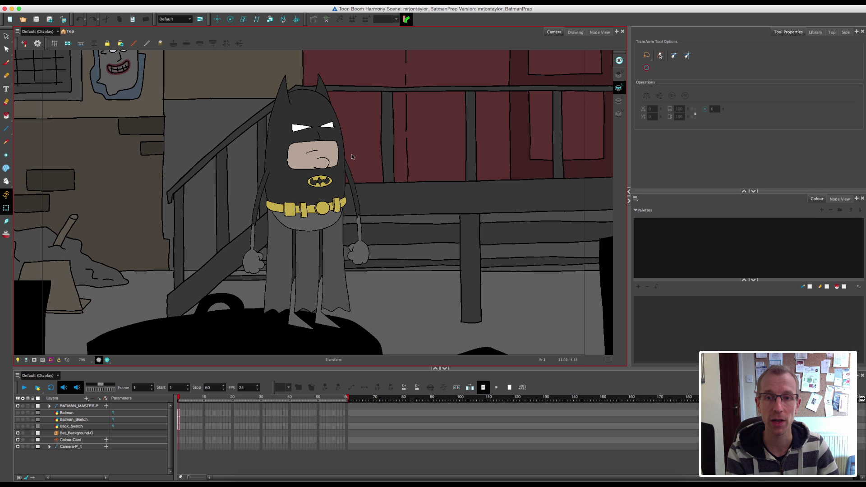
key(1)
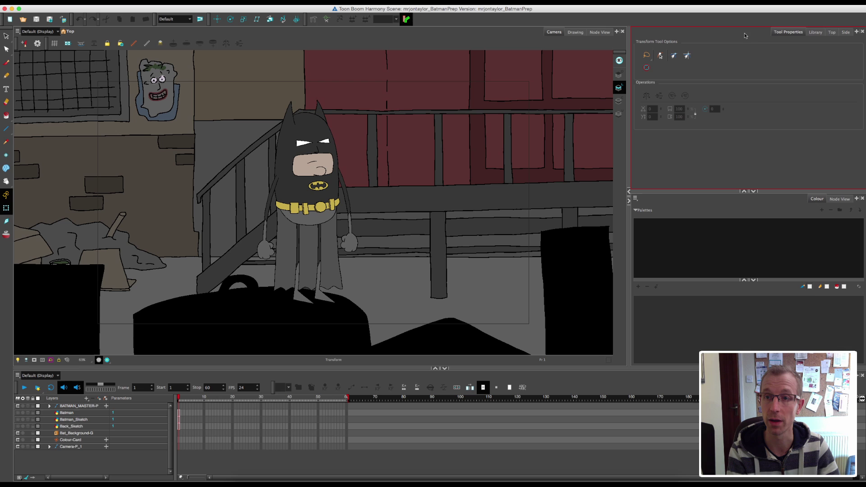
Step: Check the add-view menus, then show the Library panel with 3D Models, Symbols, Harmony Premium and Stage Library
click(821, 33)
click(788, 34)
click(855, 32)
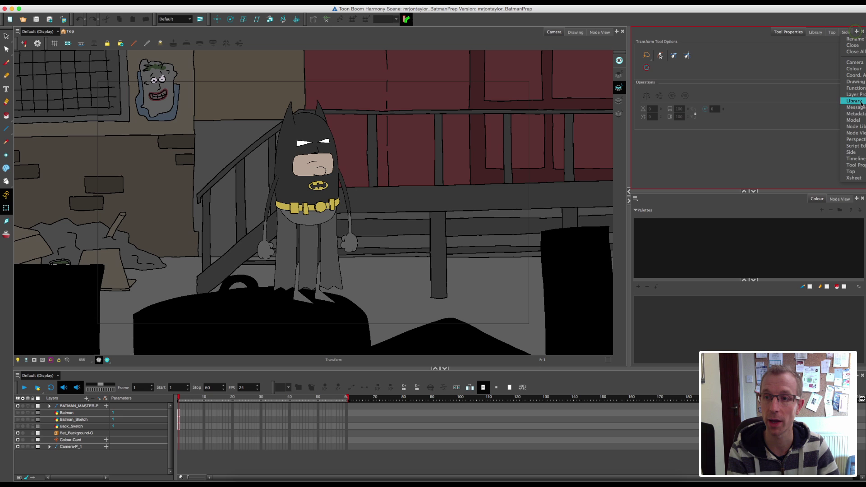
click(749, 32)
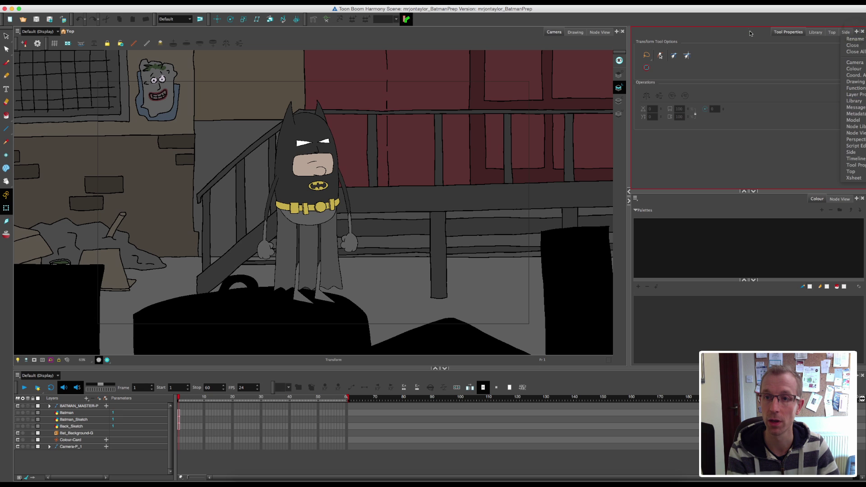
click(616, 31)
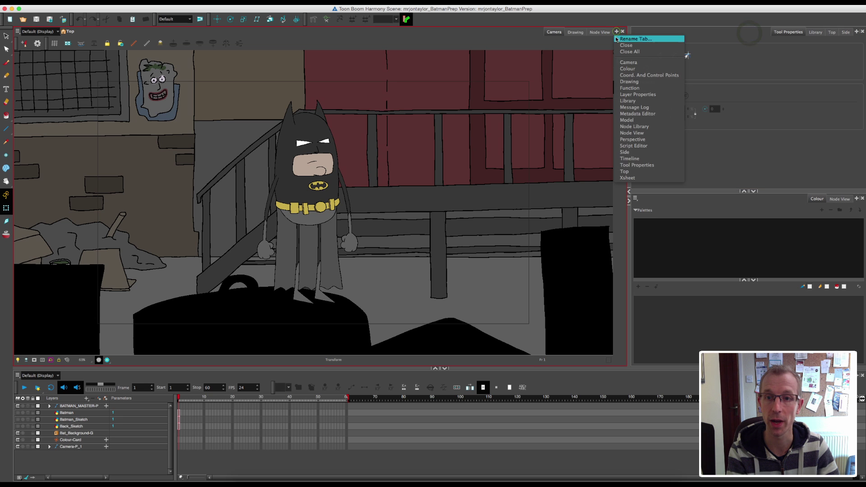
click(723, 36)
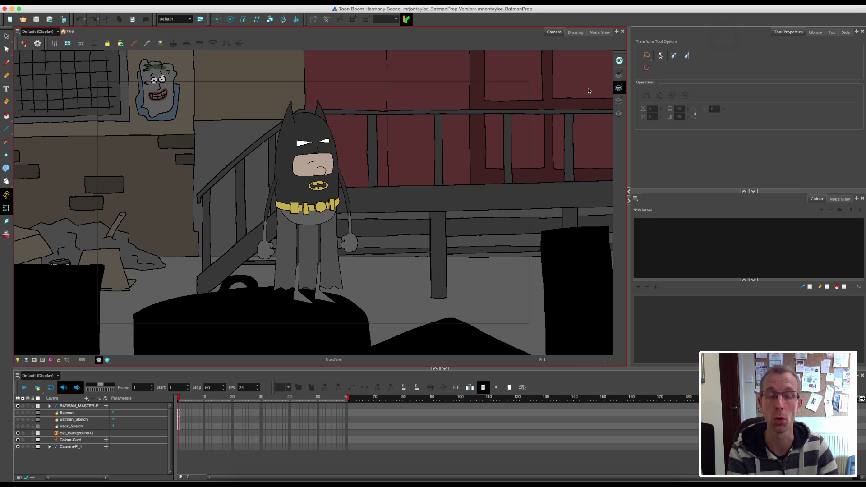
click(778, 57)
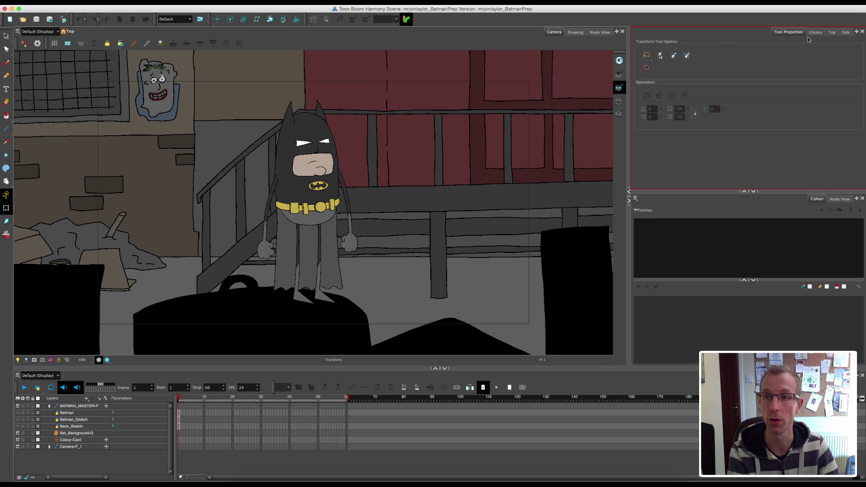
click(816, 32)
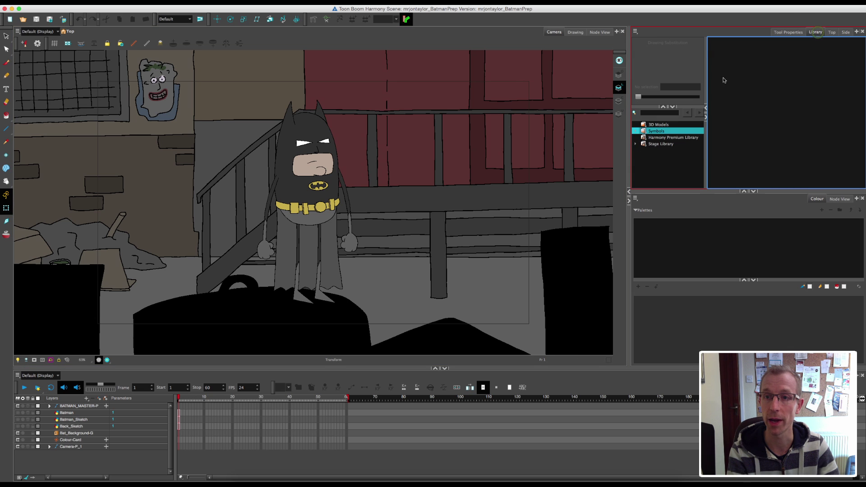
Step: Expand the Stage Library and inspect the 60SBS folder's character templates and its options menu
click(635, 144)
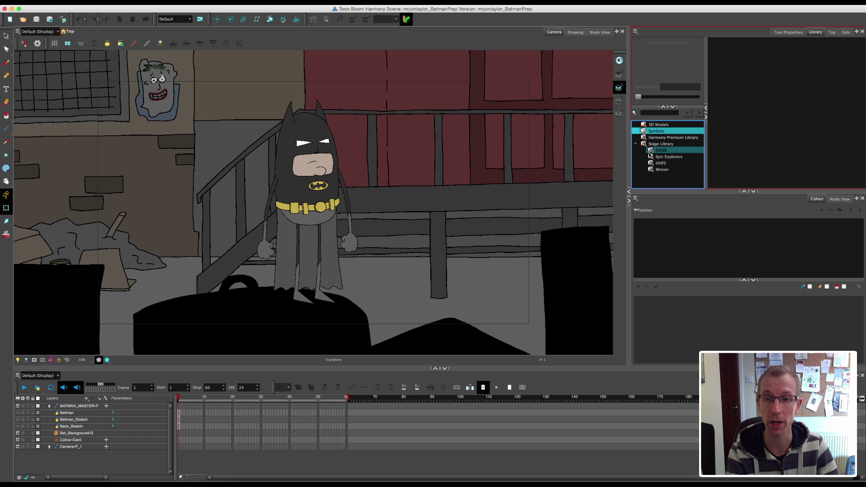
click(651, 151)
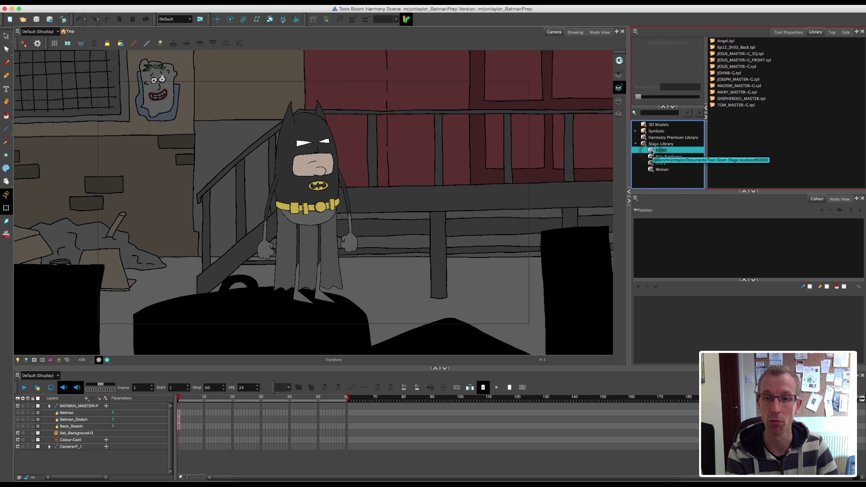
right_click(652, 153)
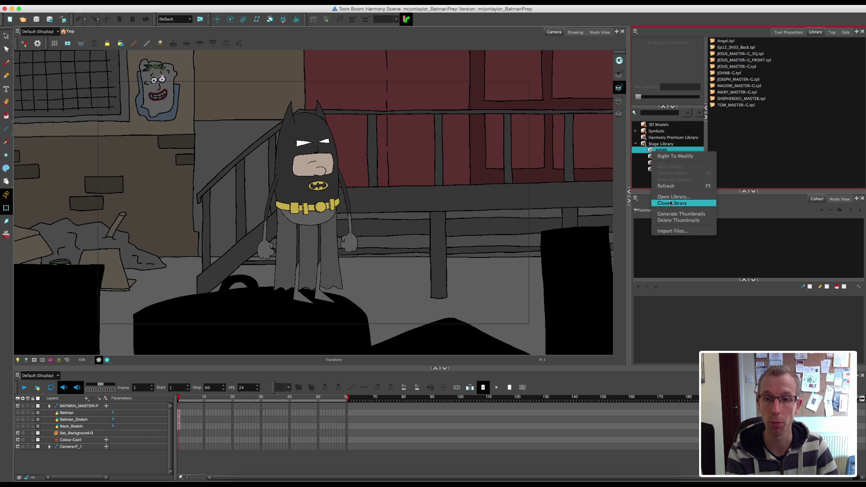
click(639, 165)
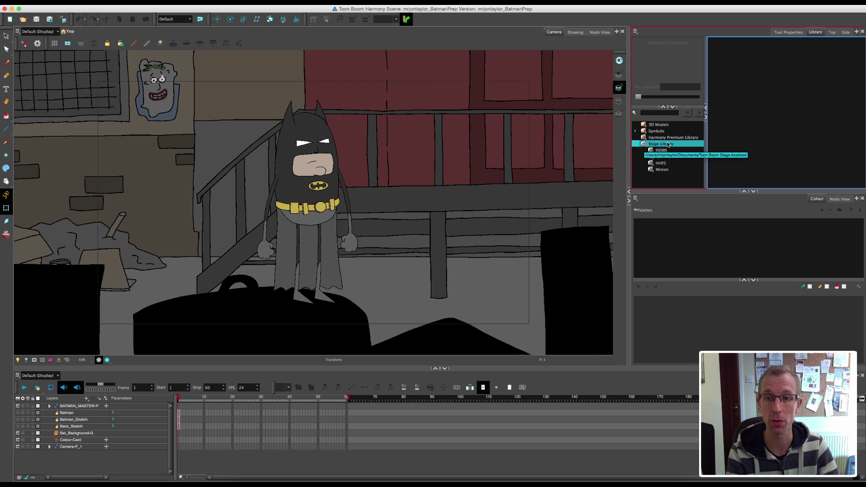
Step: Turn on Right To Modify for the Stage Library and expand its folders
right_click(645, 145)
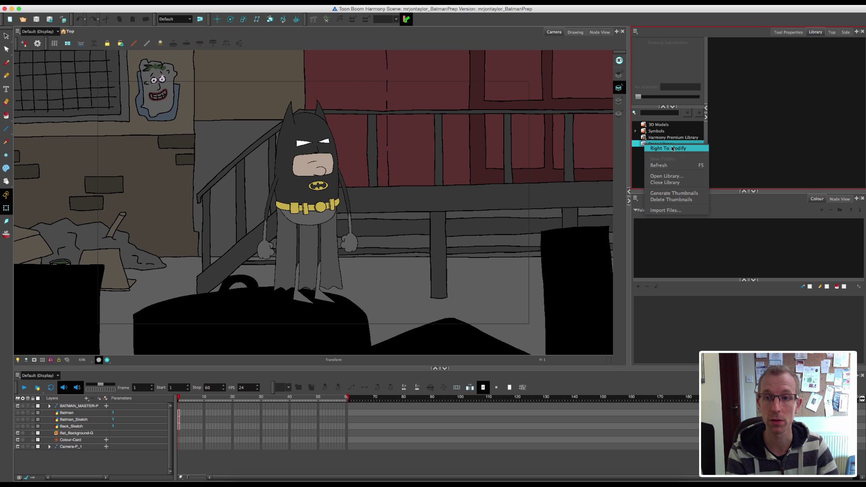
click(680, 149)
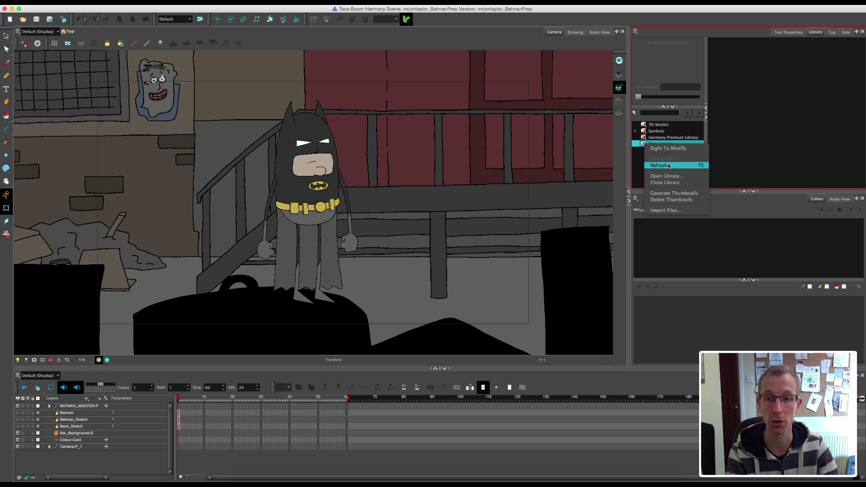
click(659, 149)
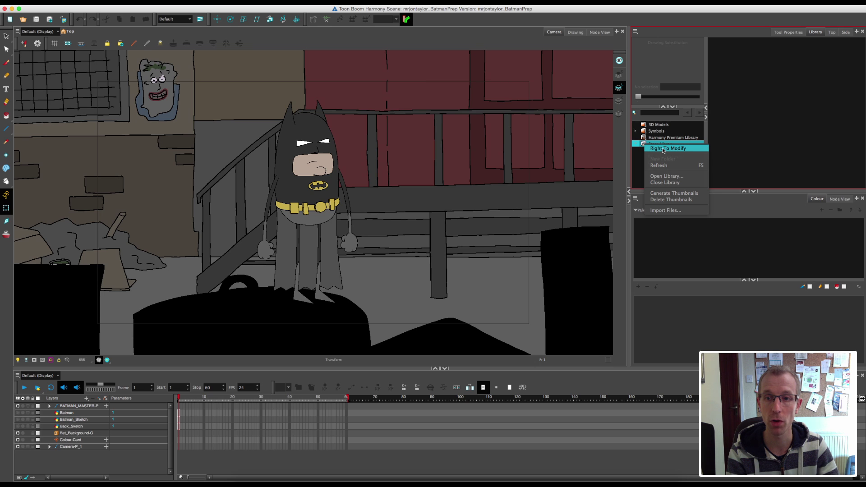
click(663, 150)
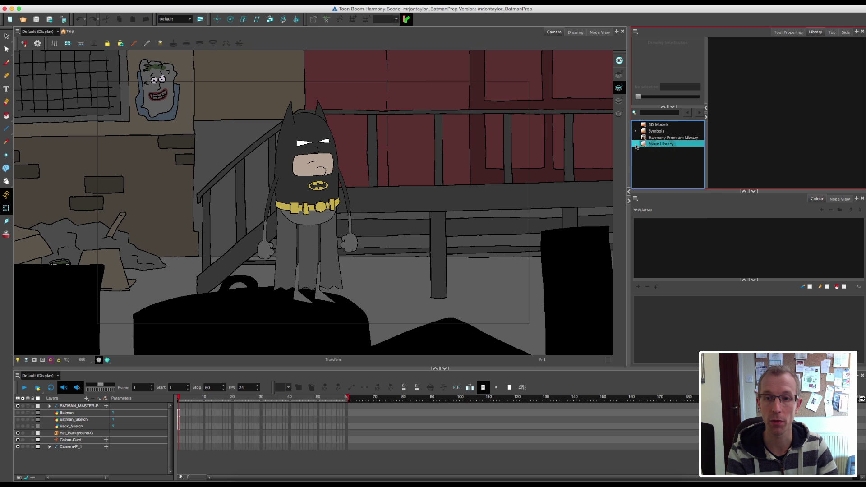
click(636, 144)
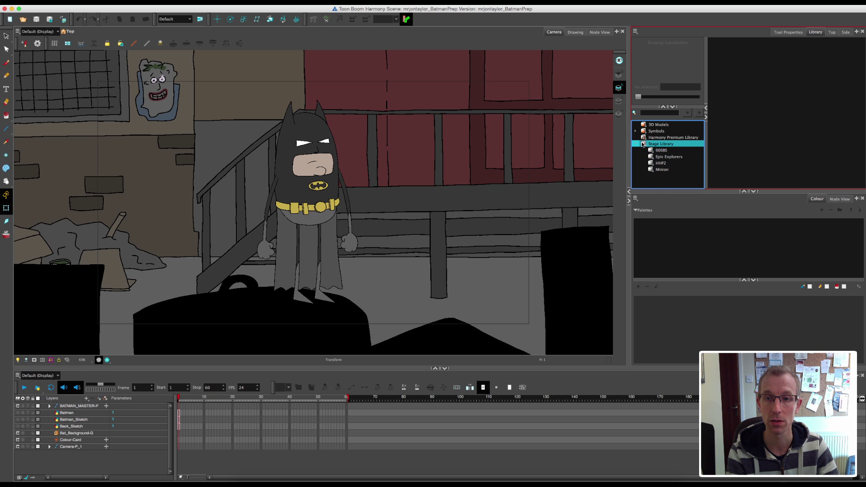
Step: Create a new folder in the Stage Library and rename it Batman
right_click(643, 145)
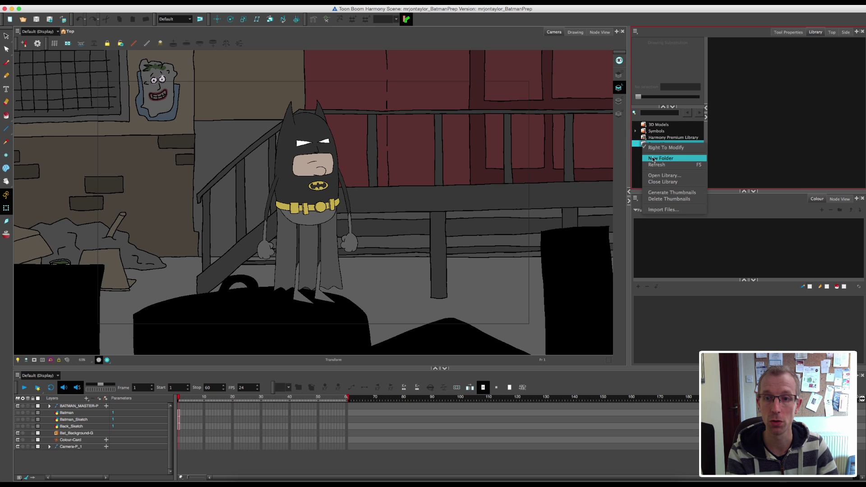
click(653, 159)
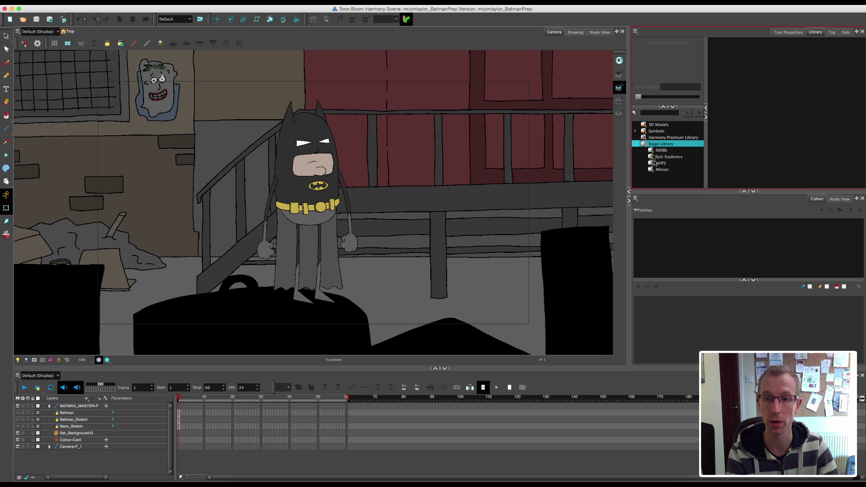
click(635, 145)
click(659, 176)
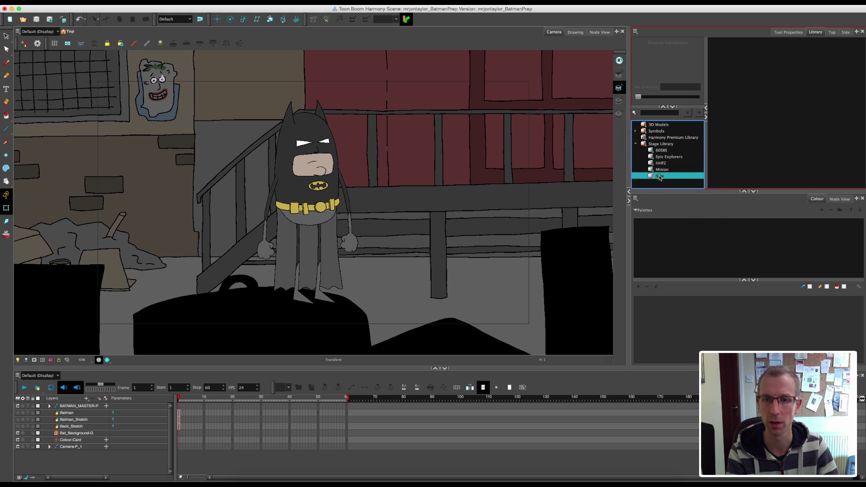
right_click(660, 177)
click(667, 205)
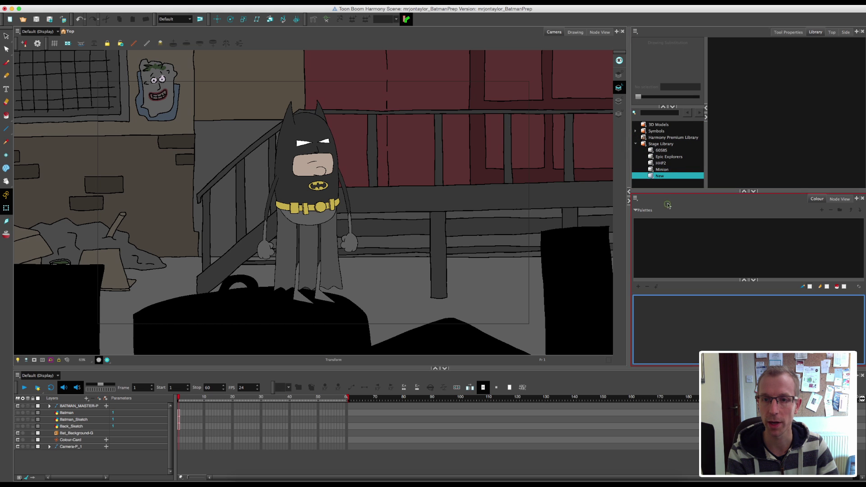
text(B)
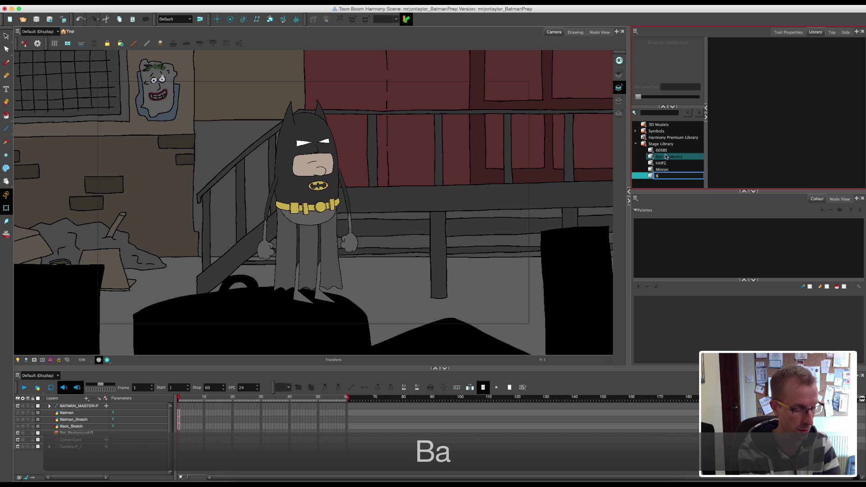
text(atman)
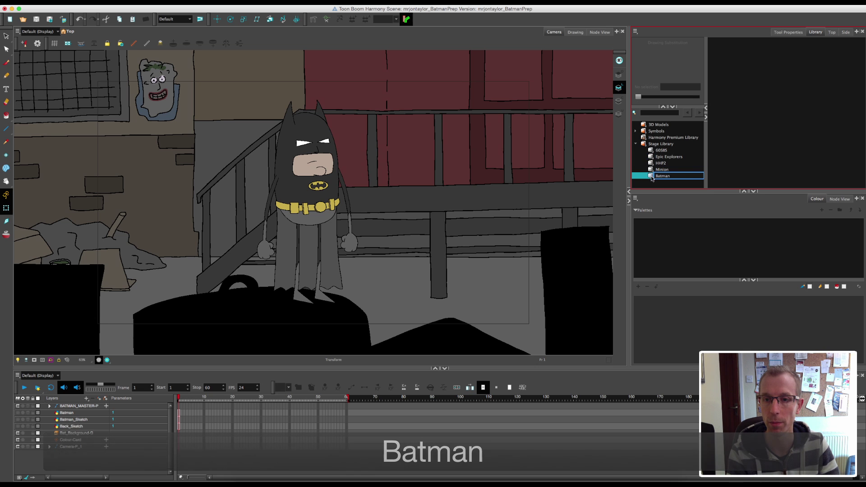
key(Return)
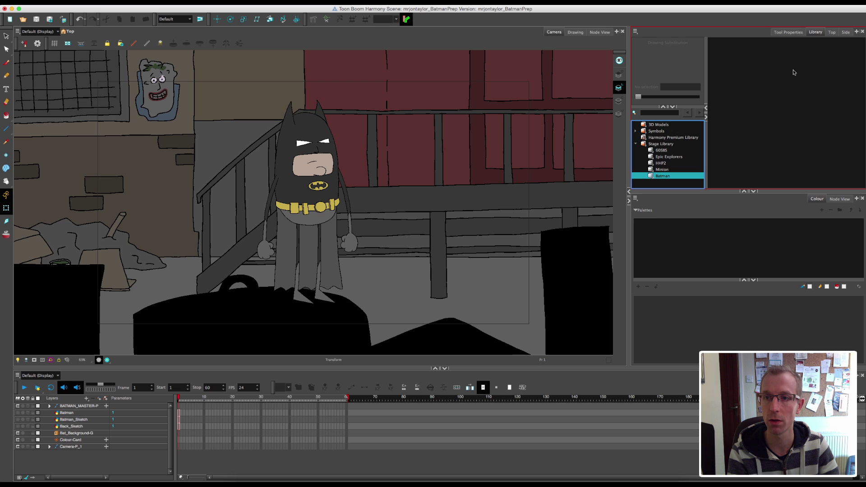
Step: Browse the Minion, 60SBS and other library folders, ending on the empty Batman folder
click(654, 169)
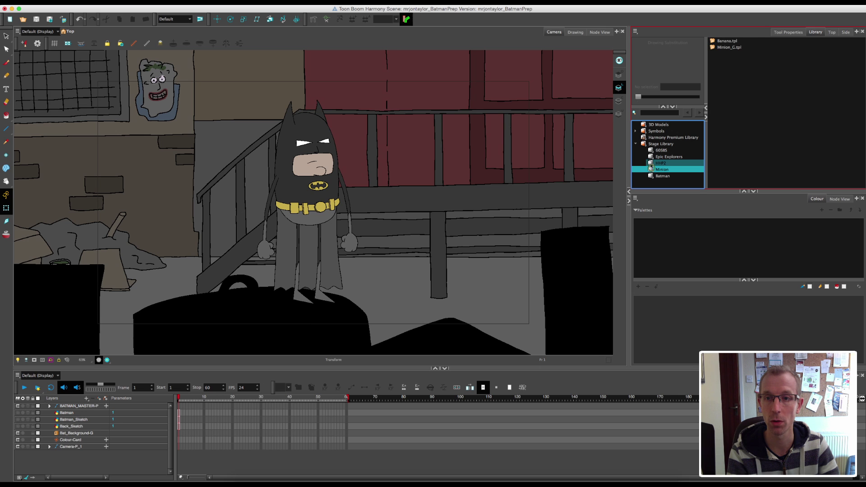
click(650, 176)
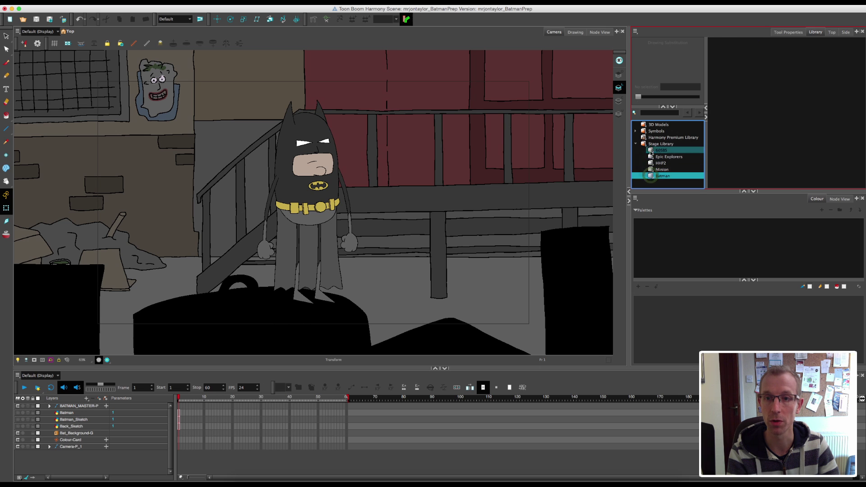
click(650, 151)
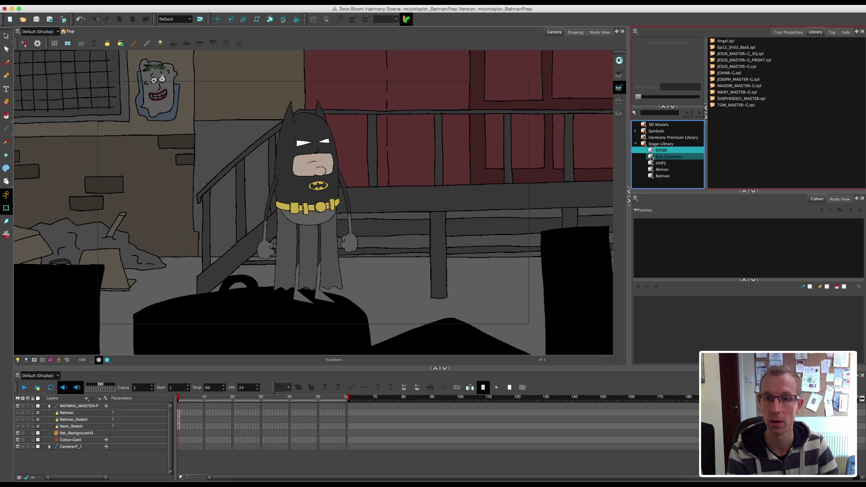
click(650, 157)
click(651, 163)
click(651, 170)
click(650, 176)
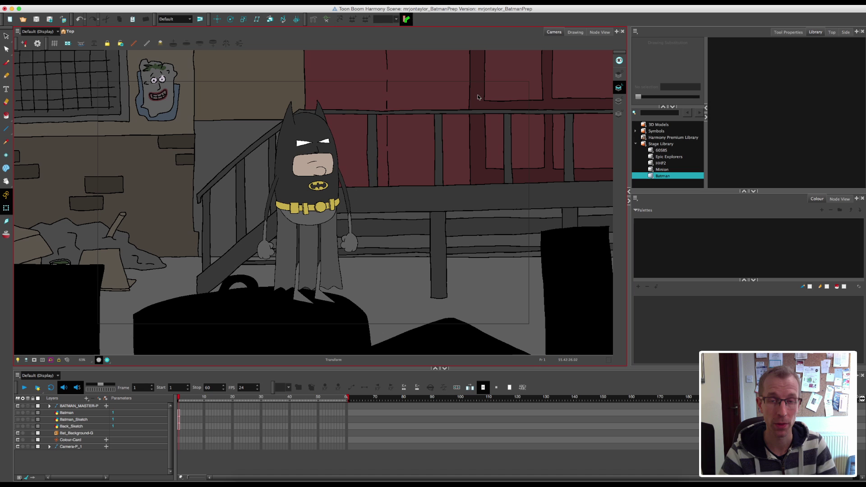
Step: In the Node View, rearrange the camera nodes near the Master Composite and show the Node Library
click(600, 32)
drag(480, 143, 433, 129)
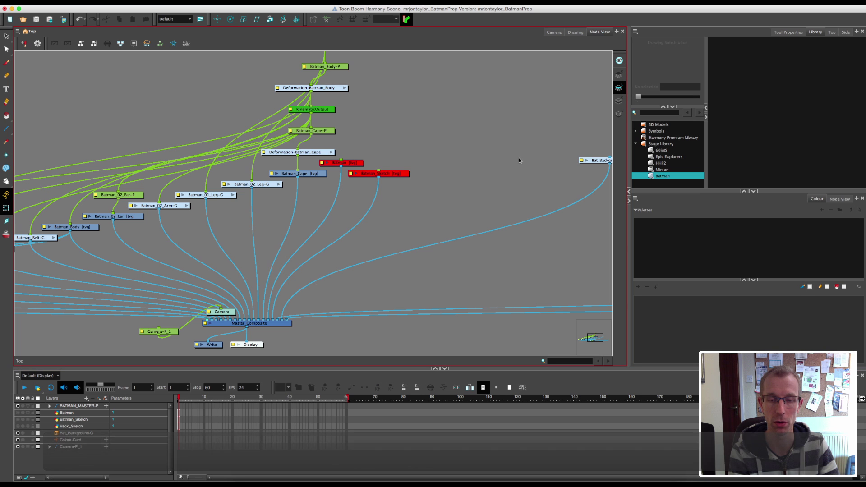
drag(514, 160, 589, 133)
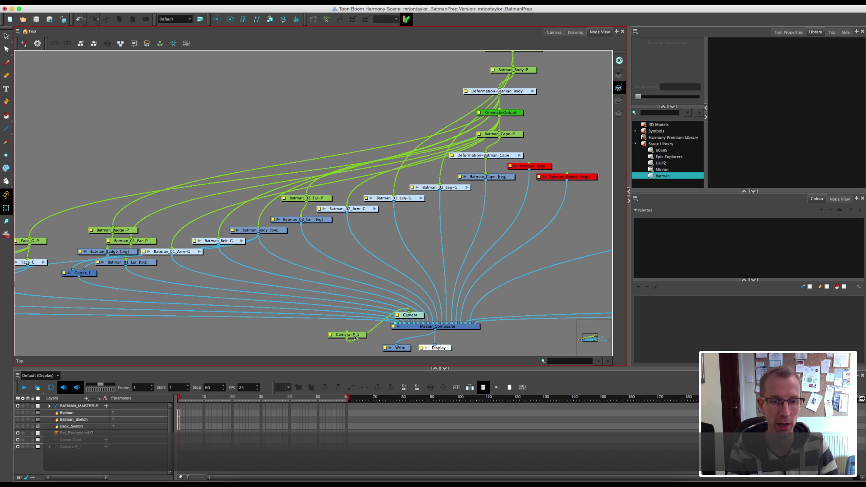
drag(356, 336, 316, 355)
drag(421, 313, 340, 343)
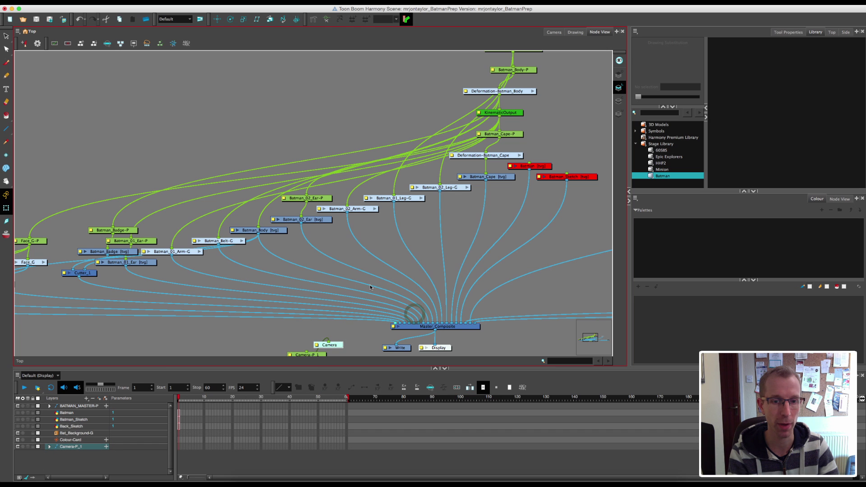
drag(370, 287, 374, 241)
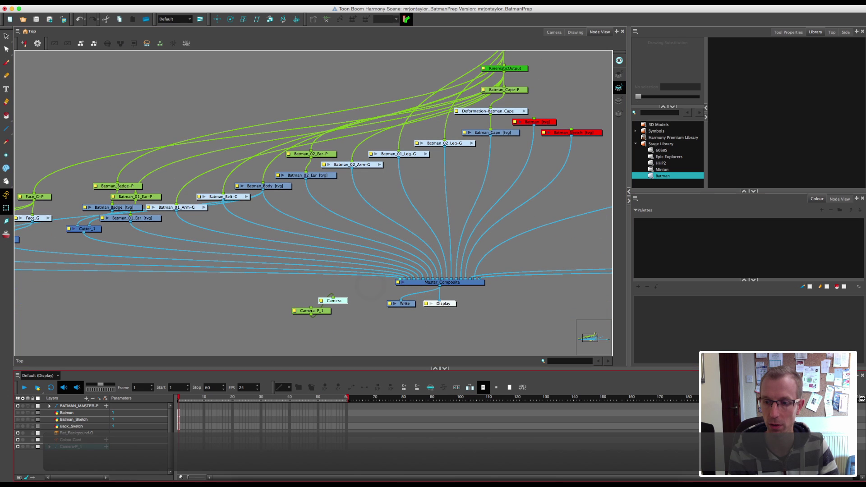
click(861, 398)
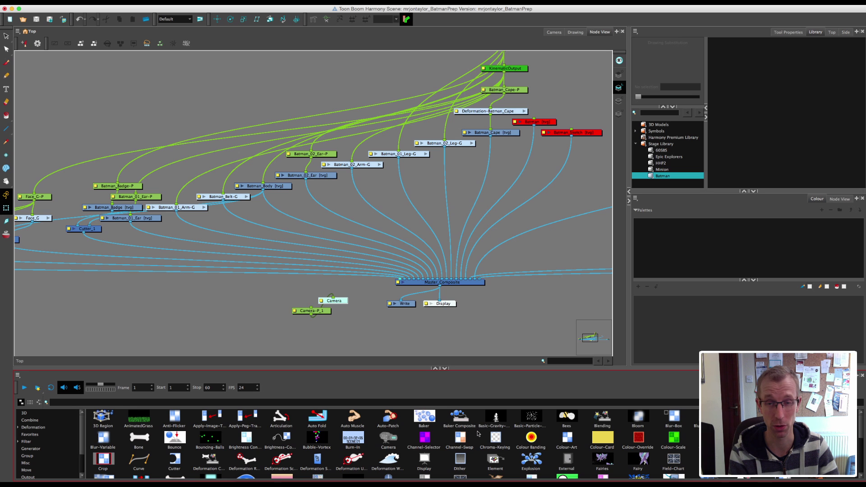
Step: Add a Composite node to the graph and connect the nose and chin drawings to it
drag(698, 440, 301, 293)
scroll(381, 284, left, 8)
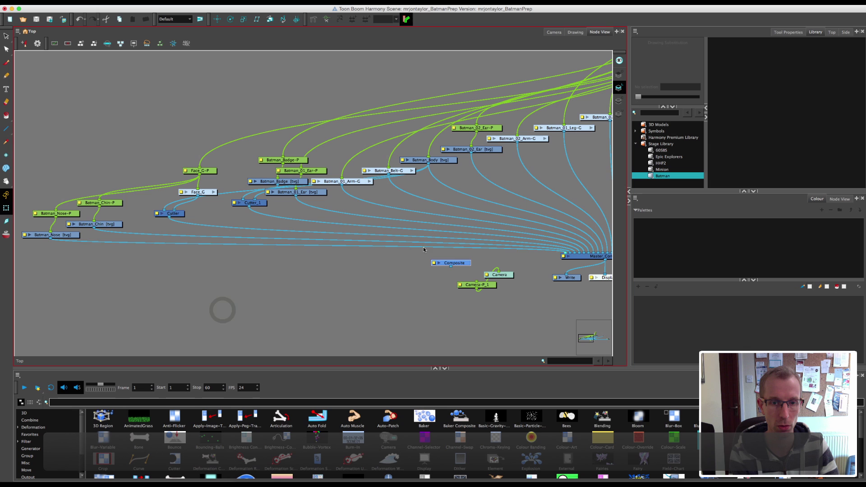
mouse_move(423, 249)
mouse_down()
mouse_move(451, 260)
mouse_move(447, 246)
mouse_move(451, 261)
mouse_move(460, 261)
mouse_move(469, 234)
mouse_move(473, 247)
mouse_move(459, 258)
mouse_up()
click(470, 235)
Step: Reroute Batman_Body, ear, arm, leg and cape drawings into the new Composite
drag(586, 253, 465, 258)
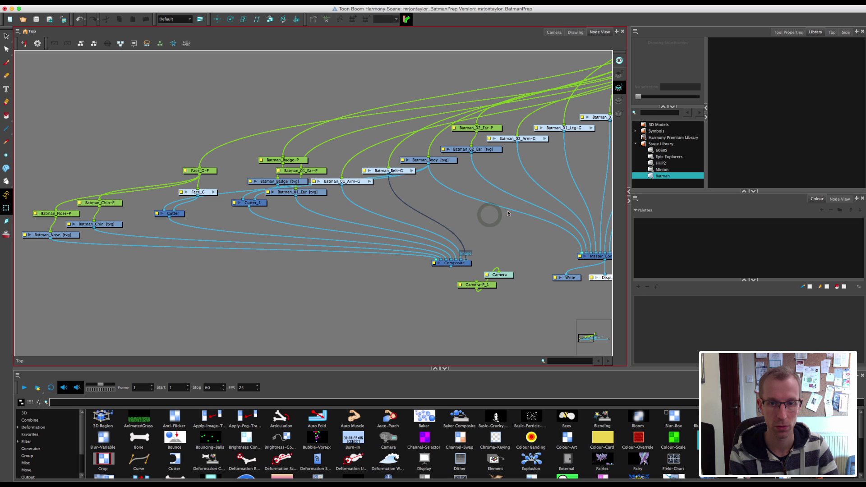
drag(508, 213, 465, 259)
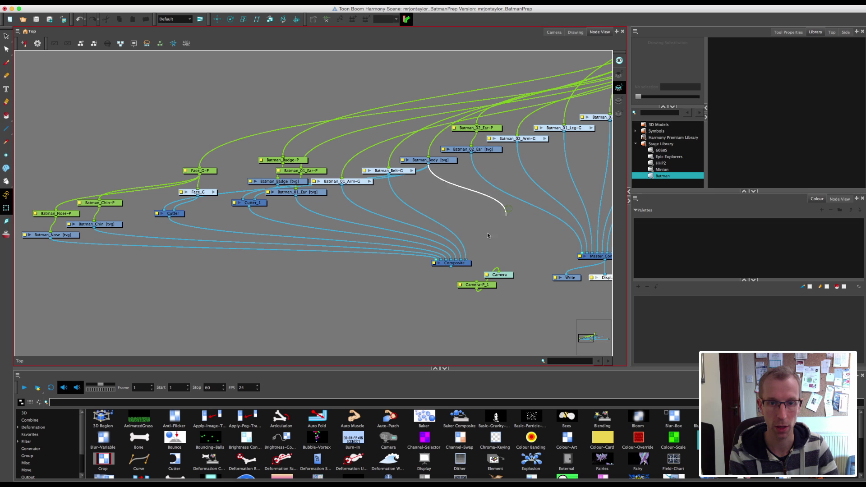
click(520, 215)
drag(529, 201, 468, 255)
drag(563, 210, 471, 254)
drag(580, 218, 468, 256)
scroll(512, 230, right, 3)
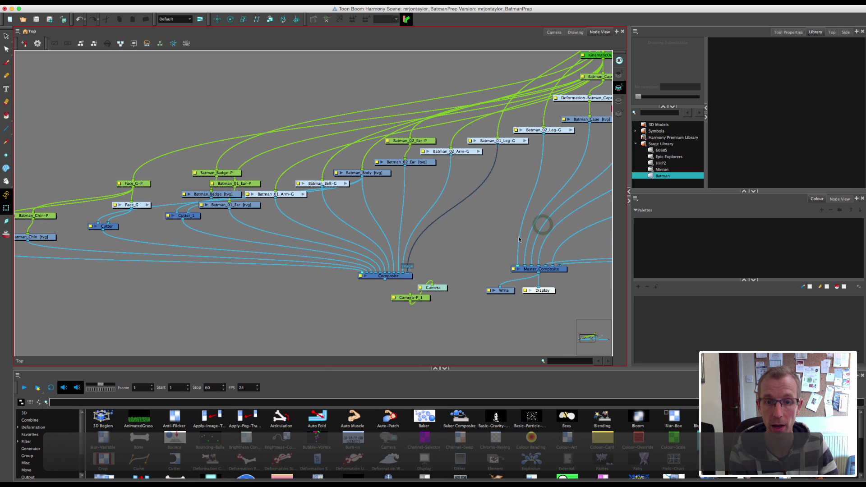
drag(538, 231, 411, 272)
scroll(487, 234, right, 3)
drag(470, 262, 470, 283)
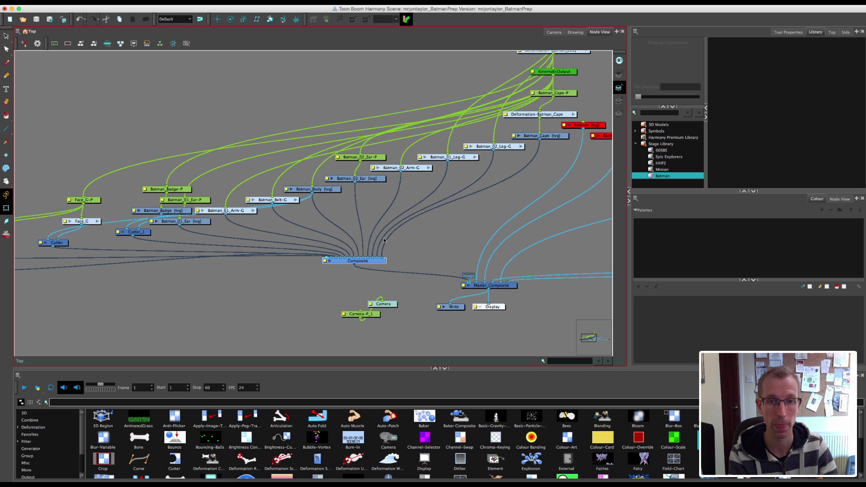
scroll(494, 223, left, 3)
Step: Zoom out to the whole node tree and begin selecting the Batman rig nodes
key(1)
key(1)
key(1)
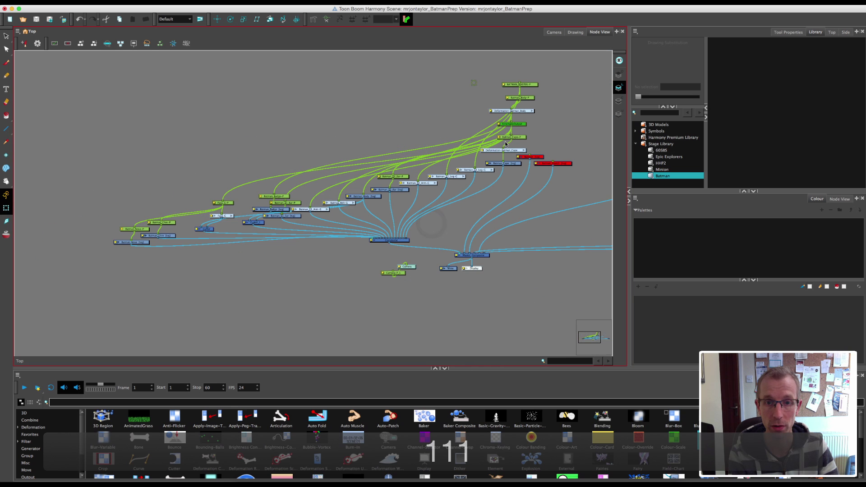
drag(508, 165, 509, 165)
drag(462, 81, 306, 143)
Step: Rubber-band select every Batman rig node and group them with Cmd+G
drag(83, 67, 342, 185)
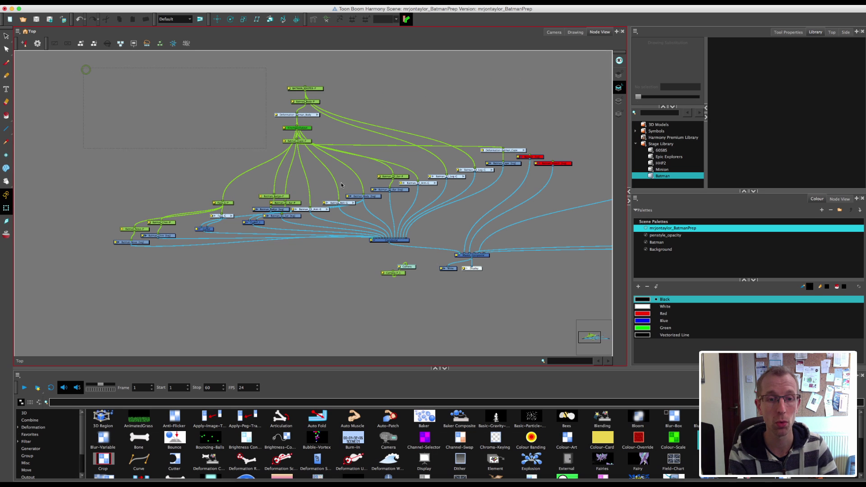
drag(443, 220, 447, 247)
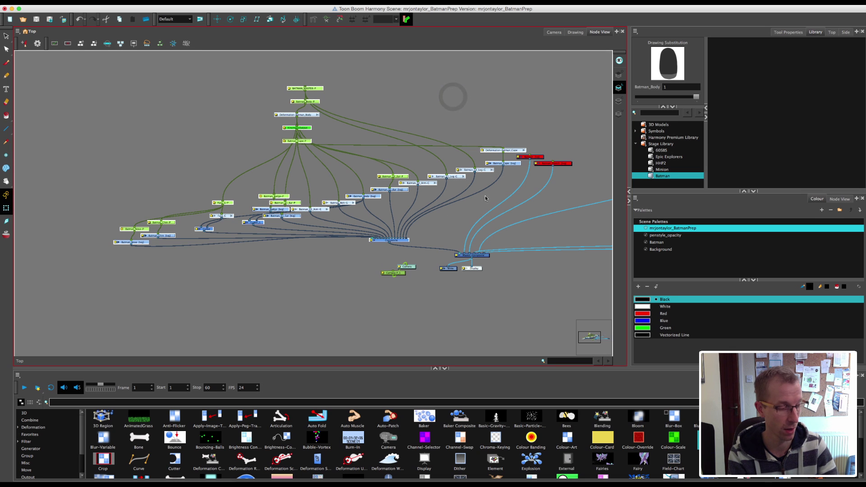
key(super+g)
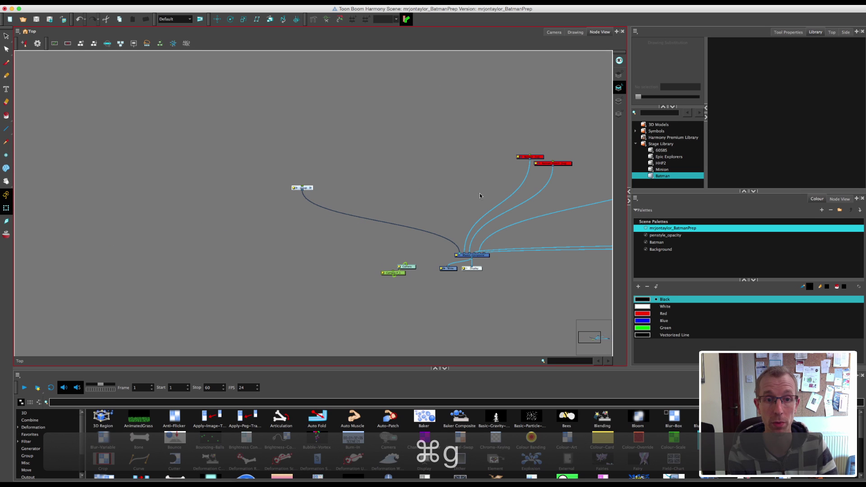
Step: Name the new group Batman_Master-G in its Layer Properties
double_click(293, 188)
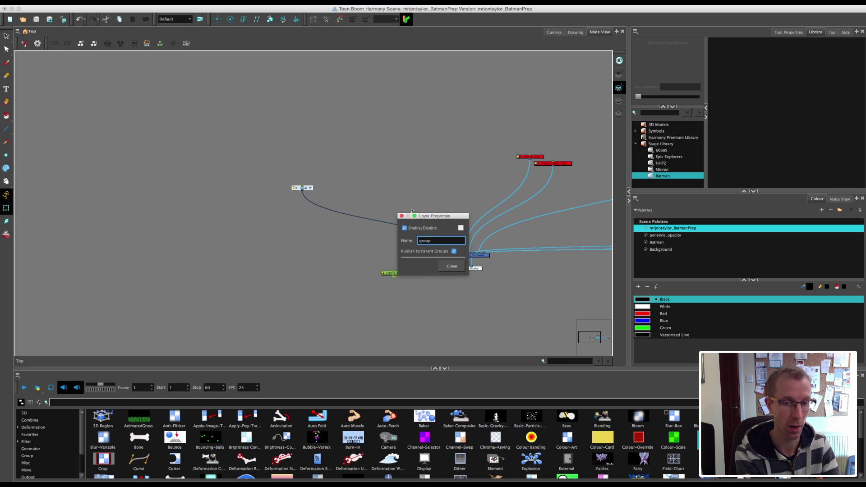
text(BAt)
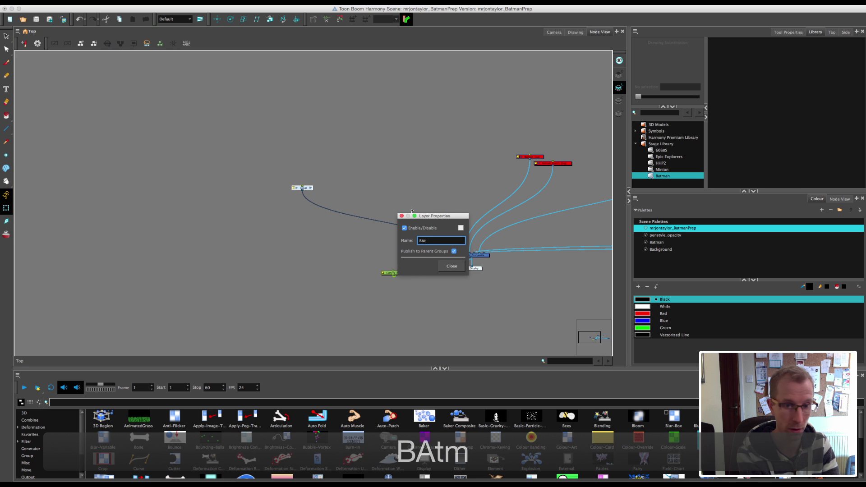
text(m)
key(BackSpace)
key(BackSpace)
key(BackSpace)
text(a)
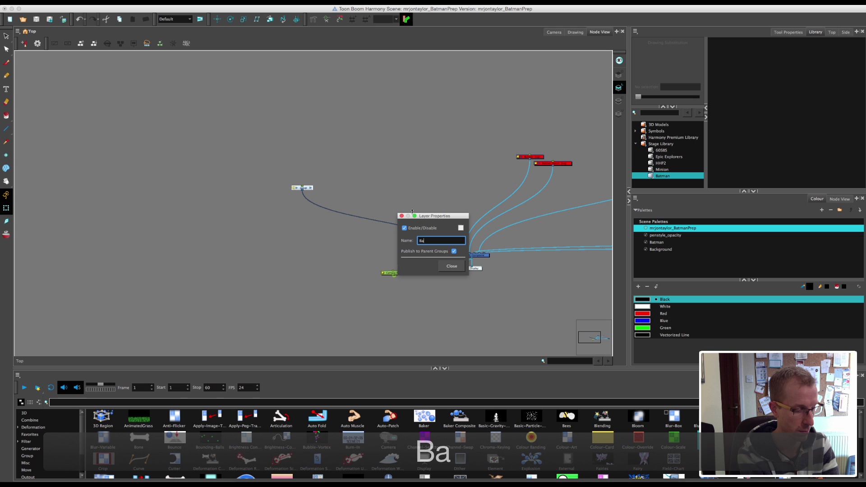
text(tman_Mas)
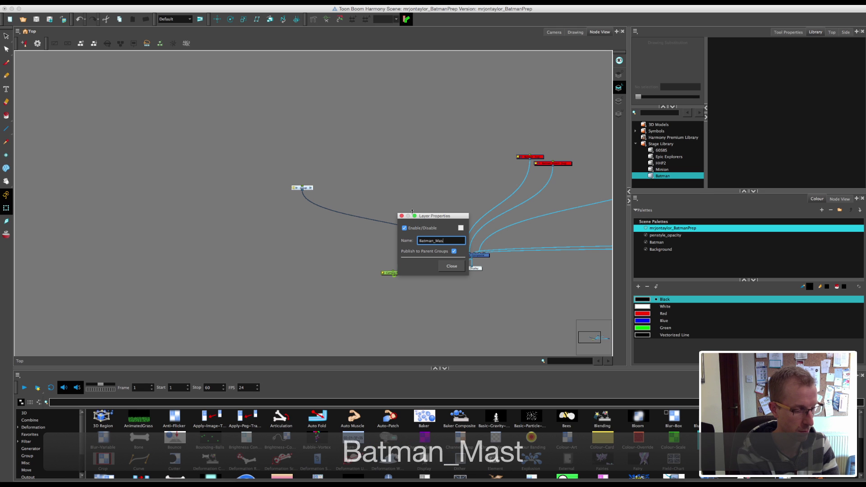
text(ter-G)
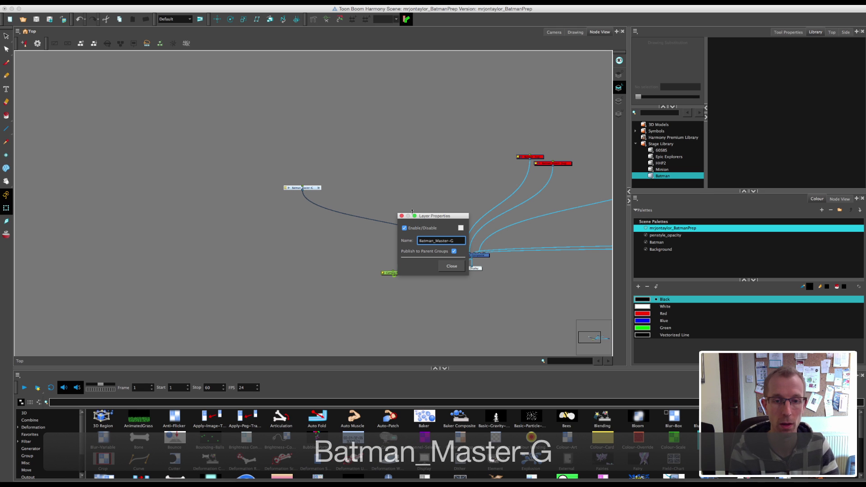
click(452, 266)
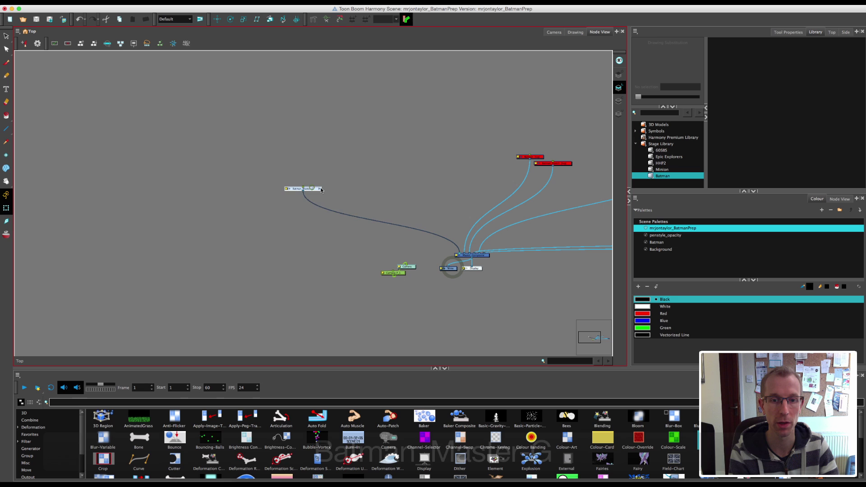
Step: Inside Batman_Master-G, switch the Composite node's mode to Pass Through, then go back to Top
drag(312, 187, 451, 186)
click(454, 186)
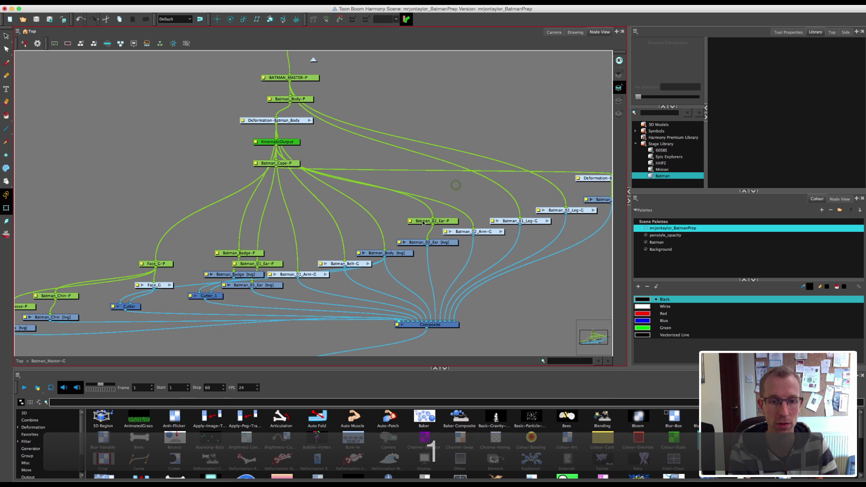
drag(410, 292, 271, 305)
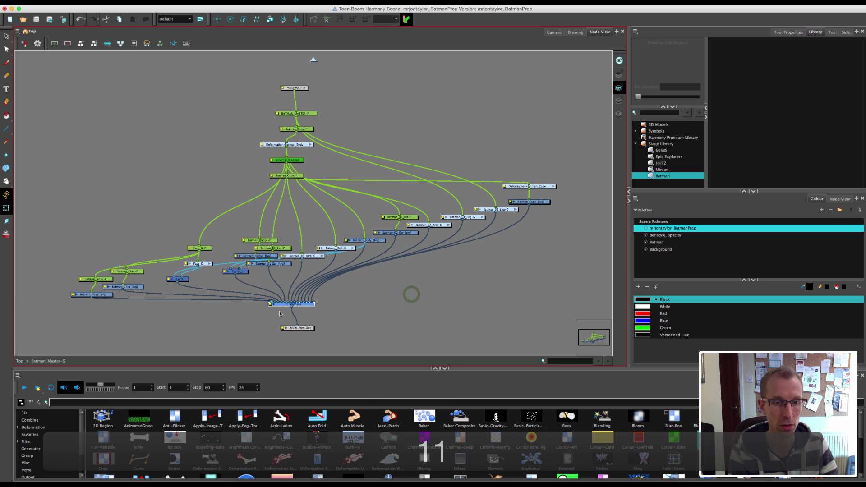
double_click(271, 306)
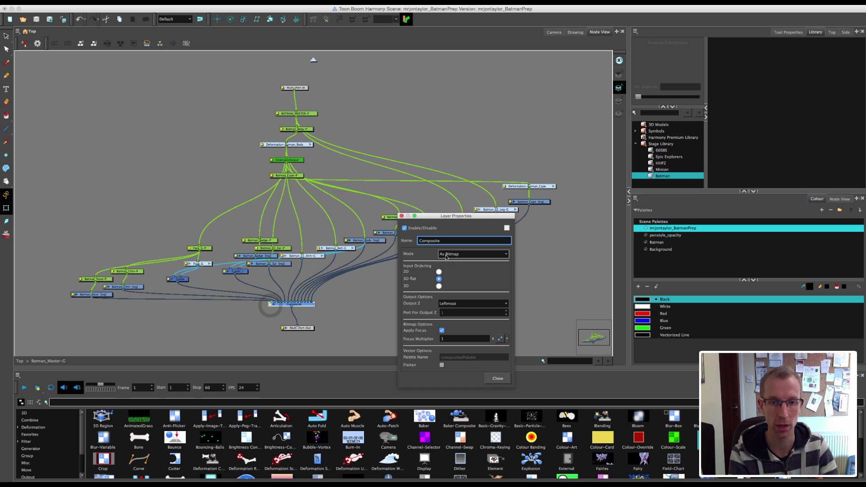
click(450, 254)
click(450, 266)
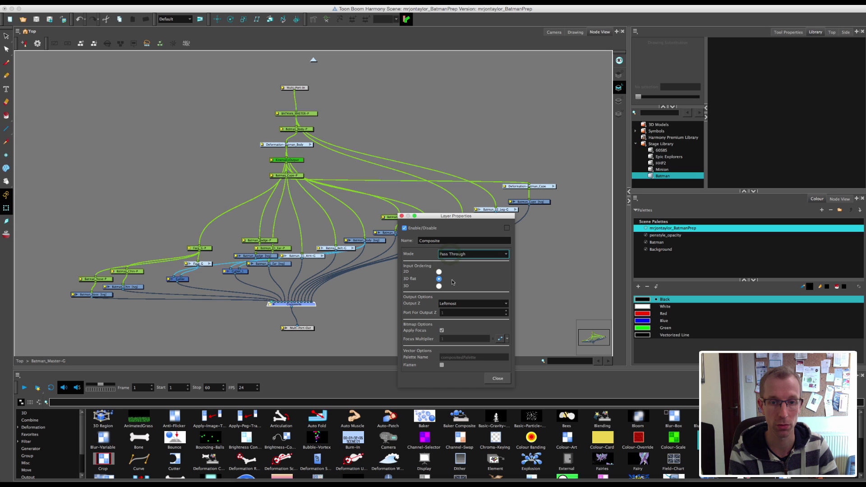
click(497, 378)
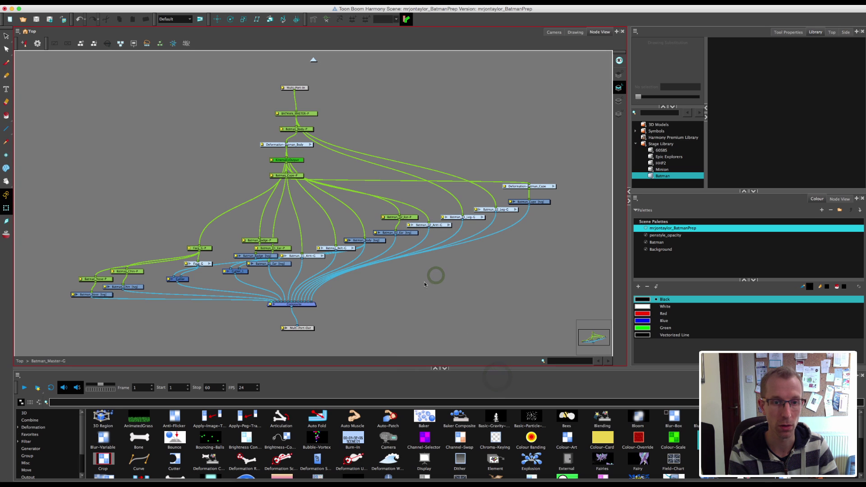
key(ctrl+shift+Return)
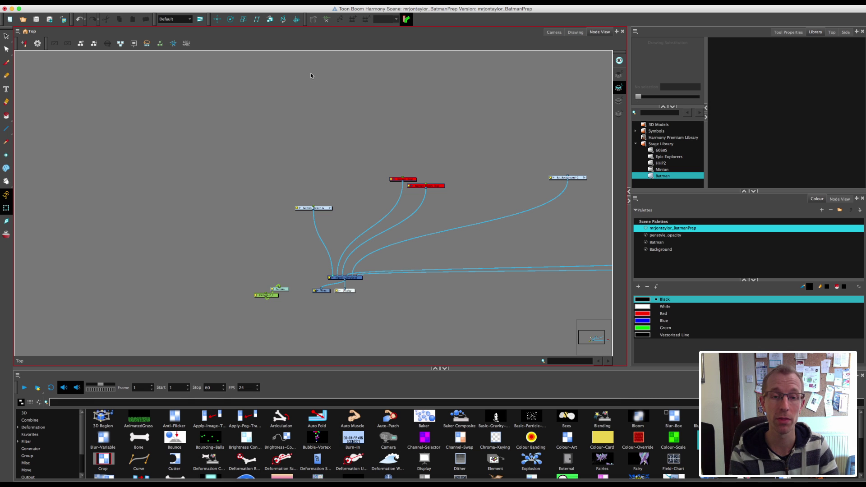
Step: Zoom in on Batman_Master-G, expand its timeline layer to the nested Batman master, and select the node
key(2)
key(2)
key(2)
key(2)
key(2)
key(2)
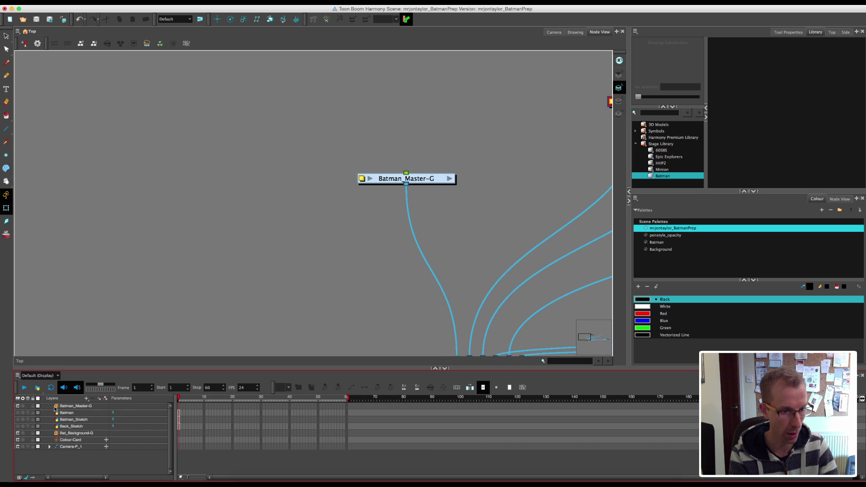
click(54, 408)
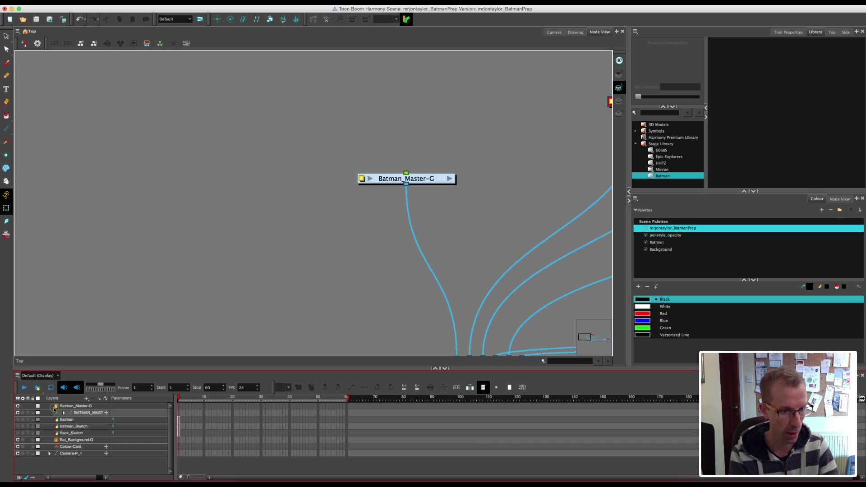
click(179, 413)
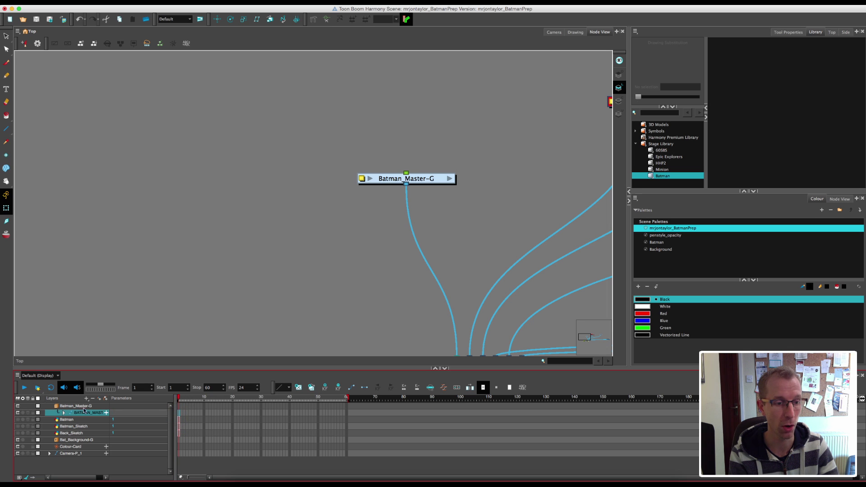
click(55, 227)
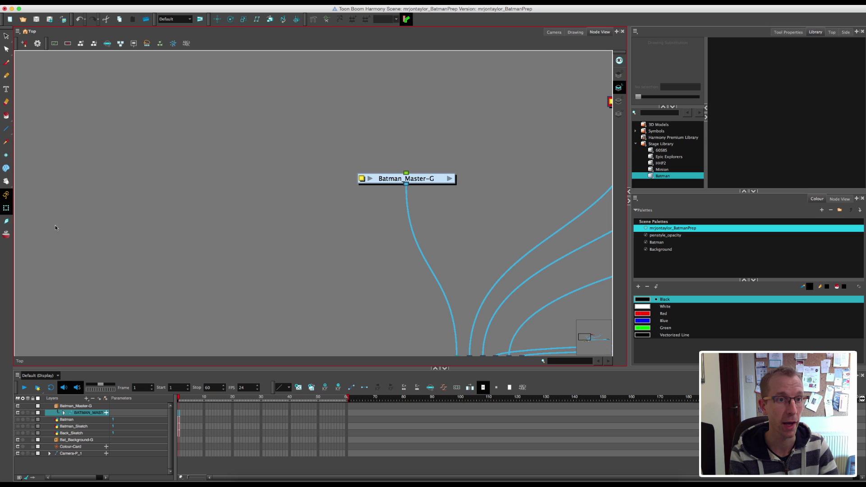
click(340, 387)
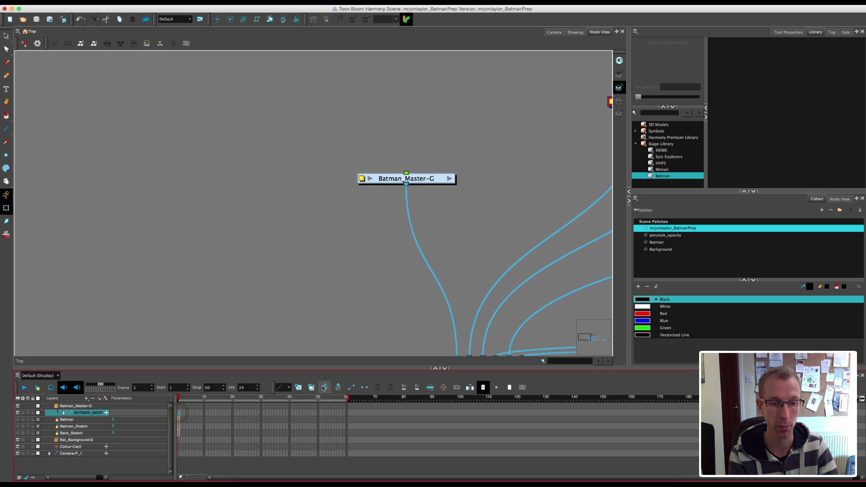
click(427, 197)
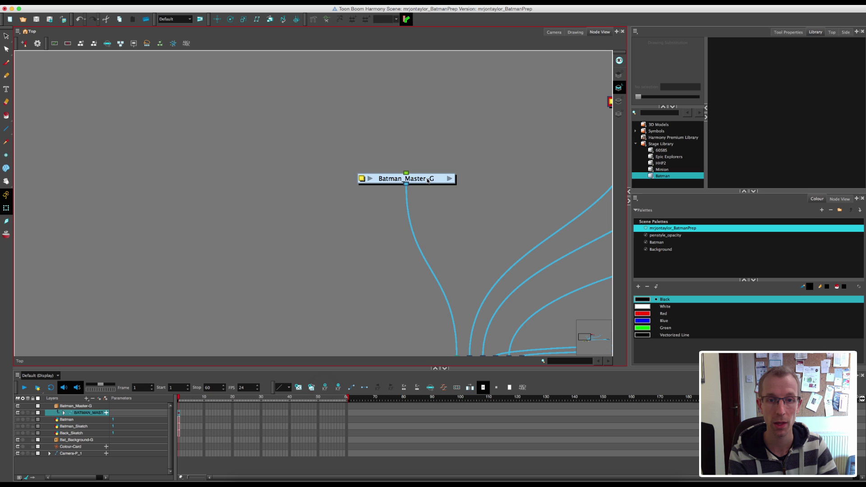
click(428, 179)
drag(423, 180, 417, 183)
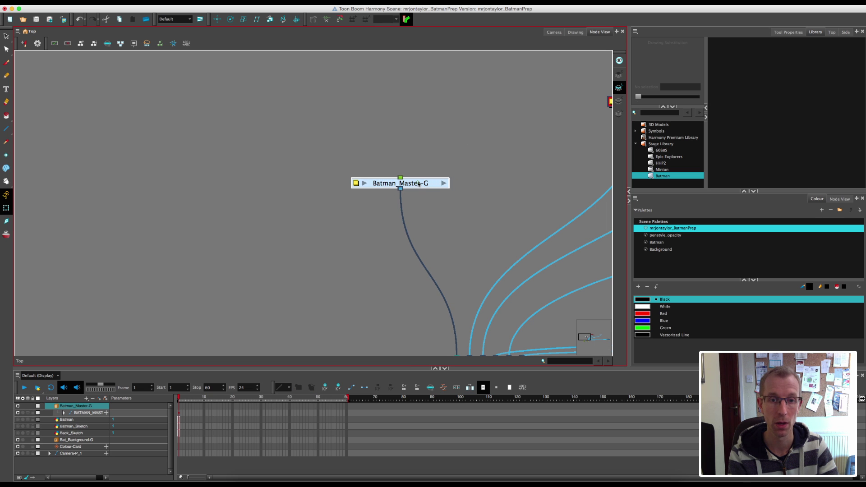
Step: Copy the Batman_Master-G node, paste it into the Batman library as Batman_Master-G.tpl, and preview it
right_click(418, 183)
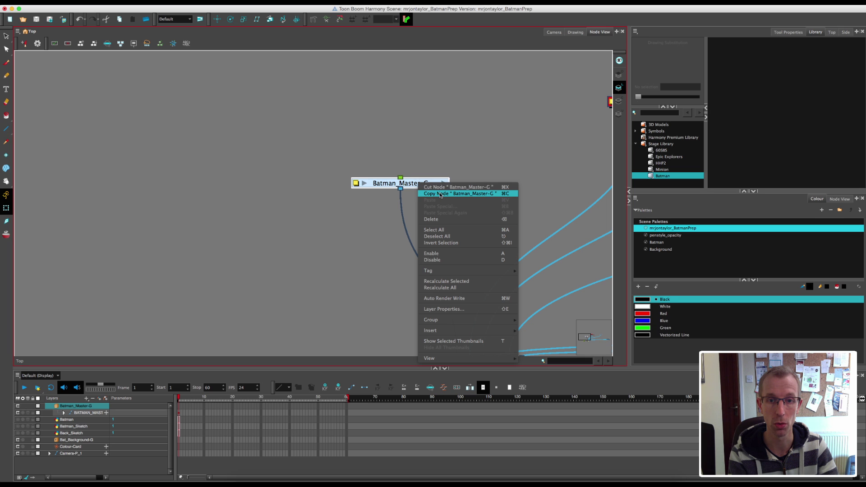
click(438, 193)
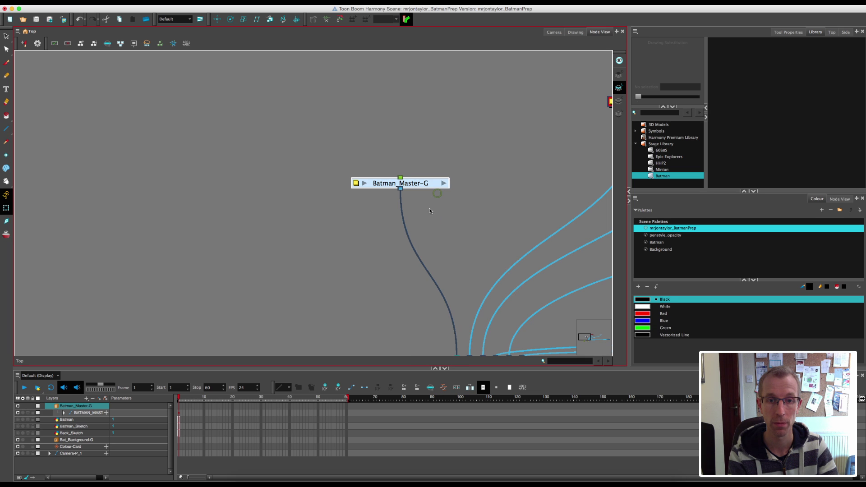
click(729, 112)
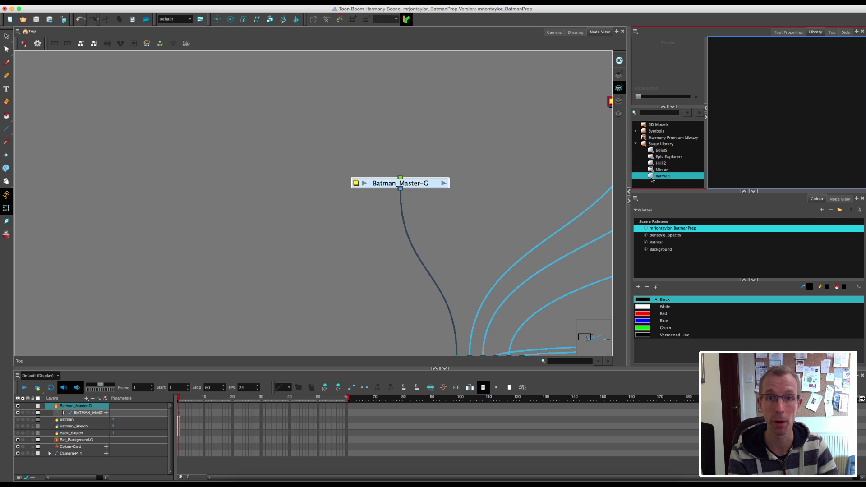
right_click(758, 91)
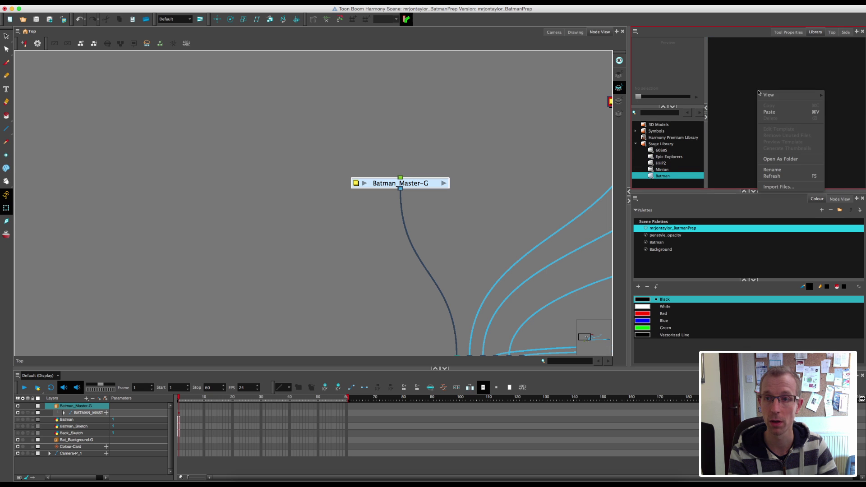
click(769, 112)
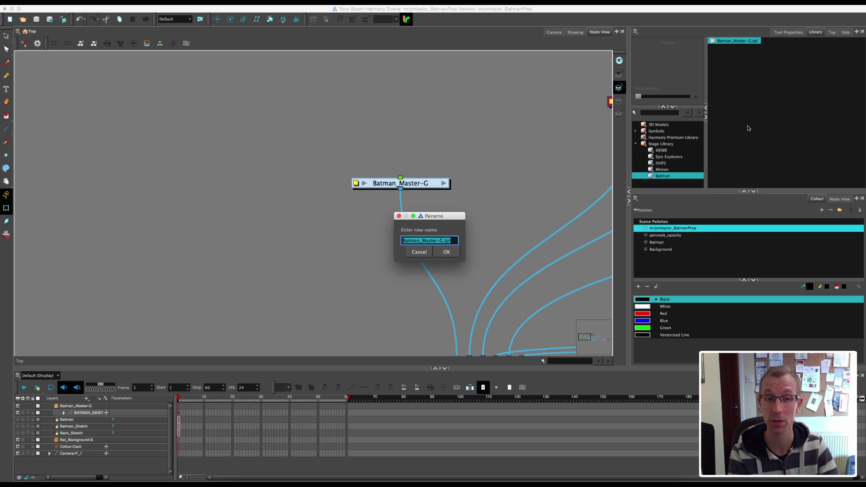
drag(444, 215, 443, 204)
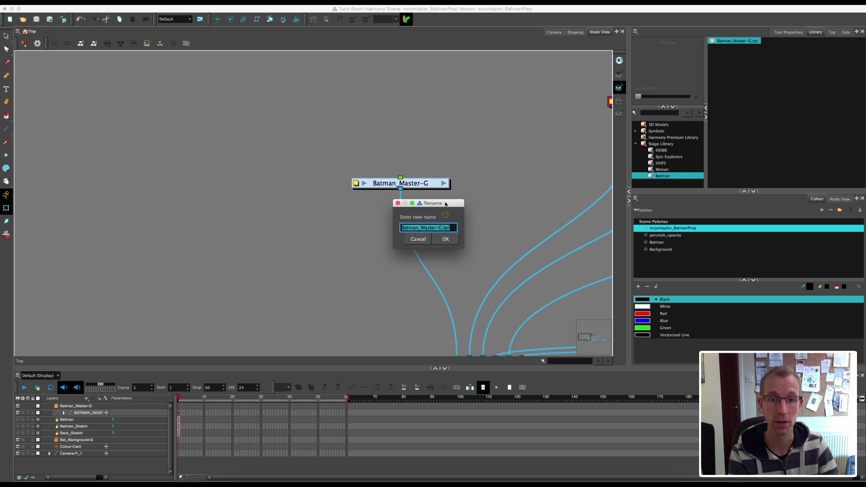
click(445, 240)
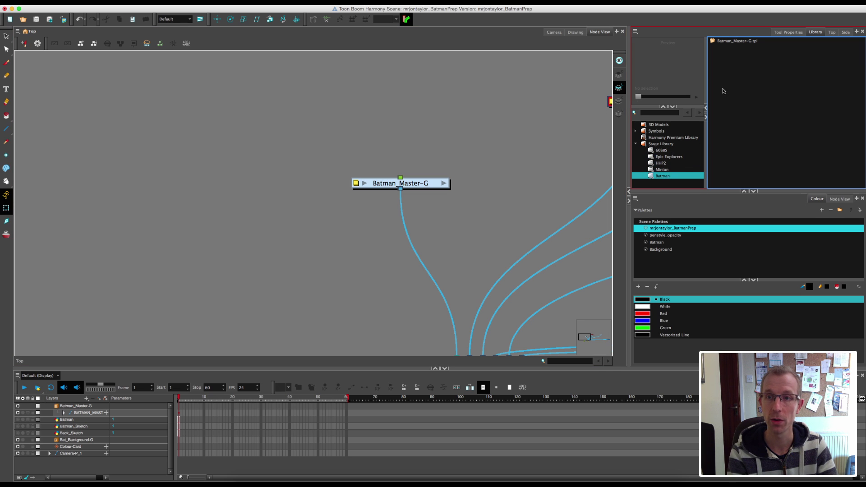
click(712, 41)
click(713, 42)
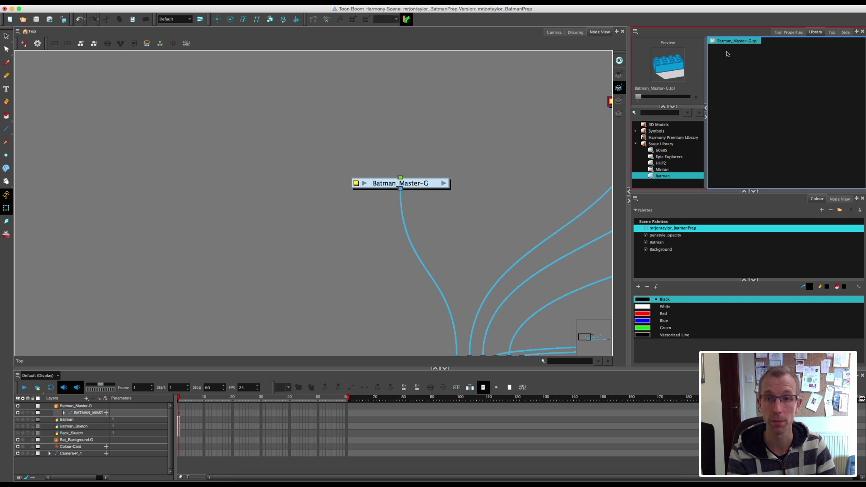
Step: Copy the Bat_Background-G node into the Batman library as Bat_Background-G.tpl
click(614, 104)
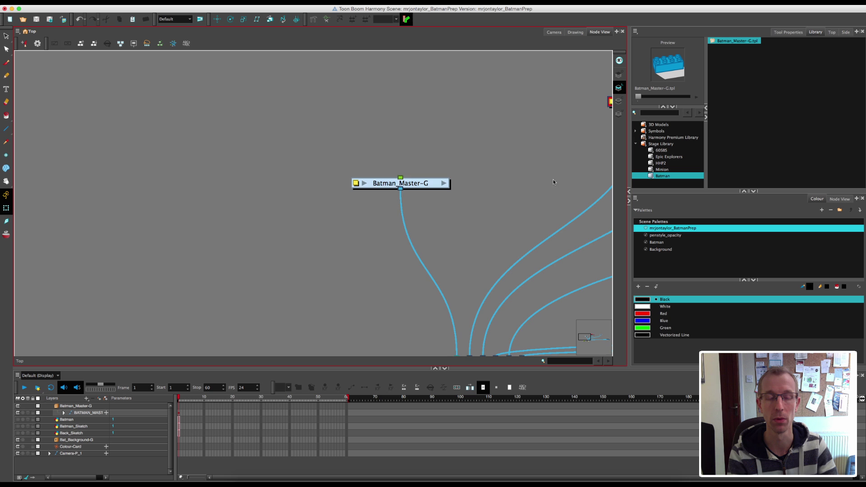
scroll(554, 182, right, 10)
key(1)
key(1)
key(1)
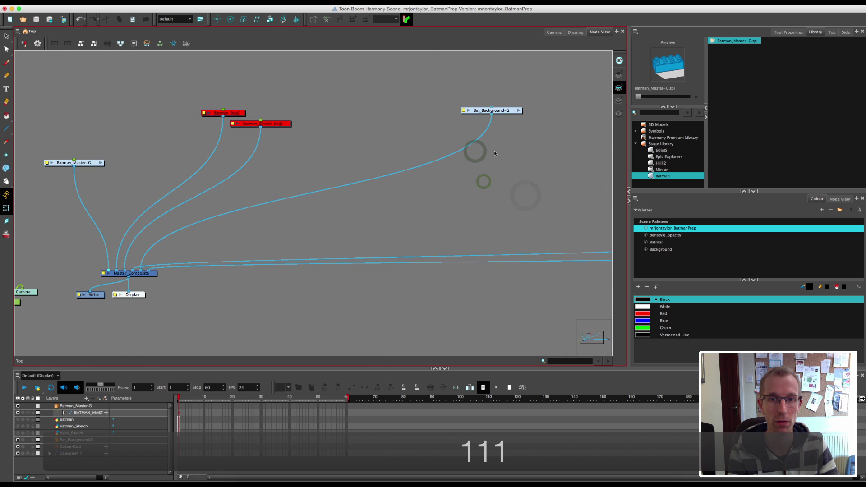
scroll(494, 153, up, 5)
click(437, 178)
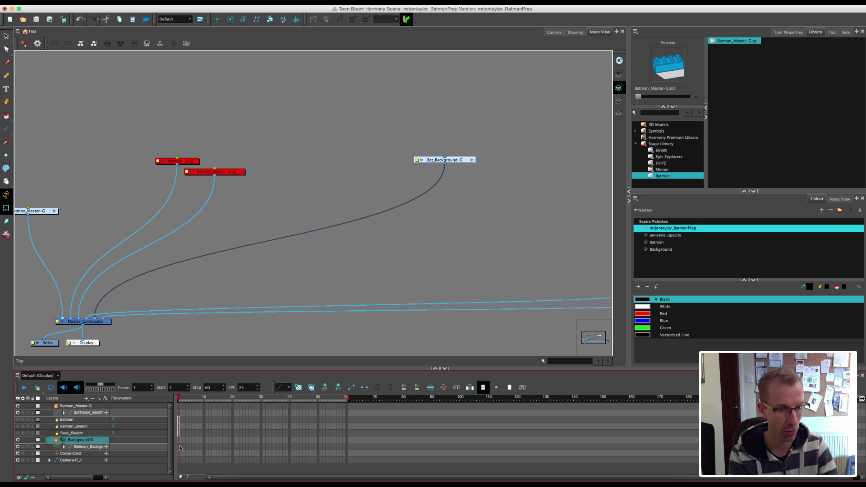
click(180, 447)
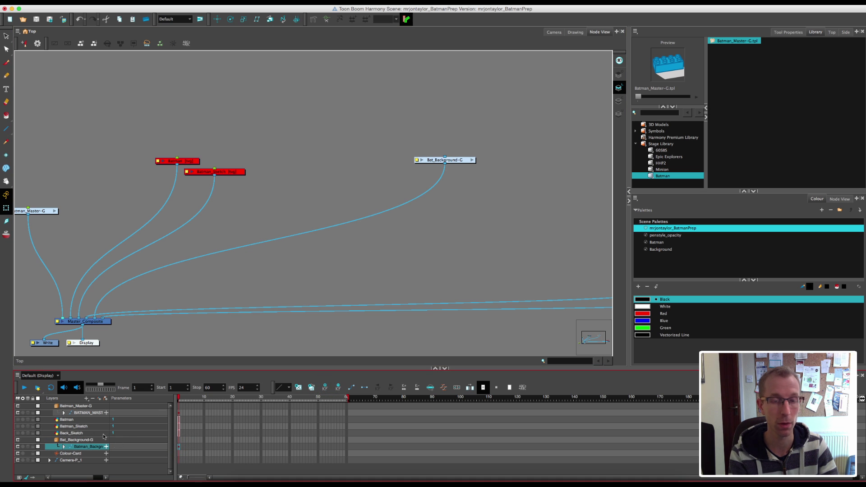
right_click(460, 161)
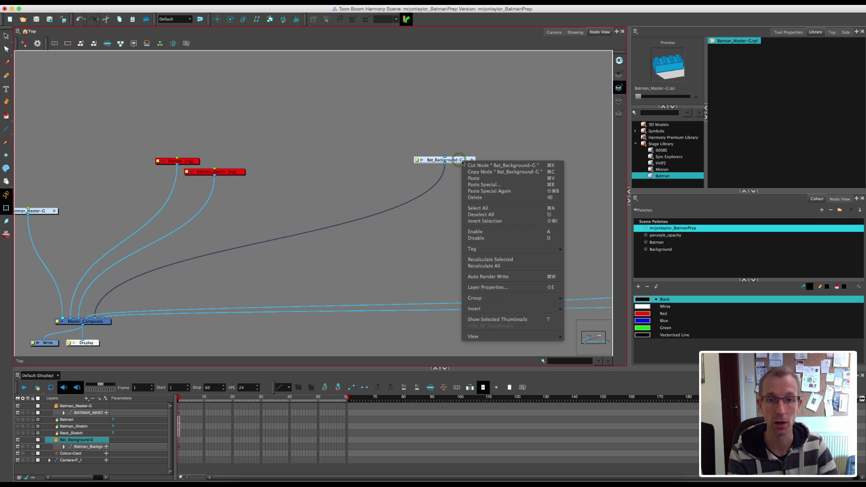
click(470, 172)
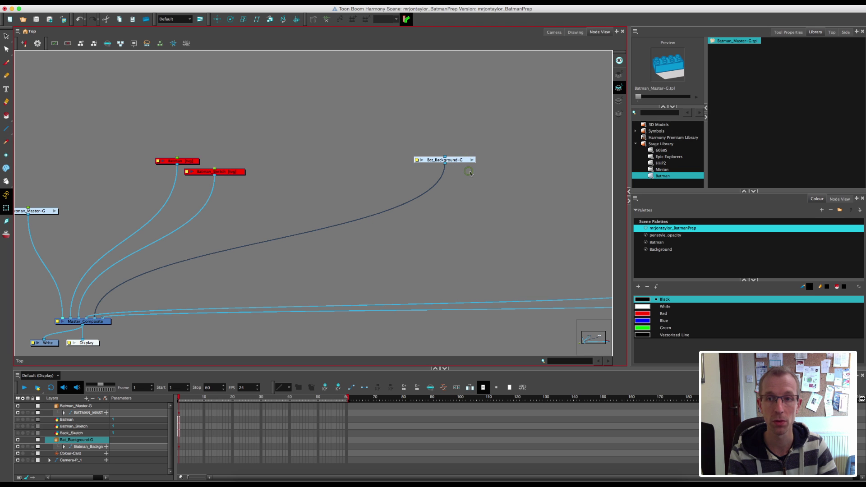
right_click(734, 85)
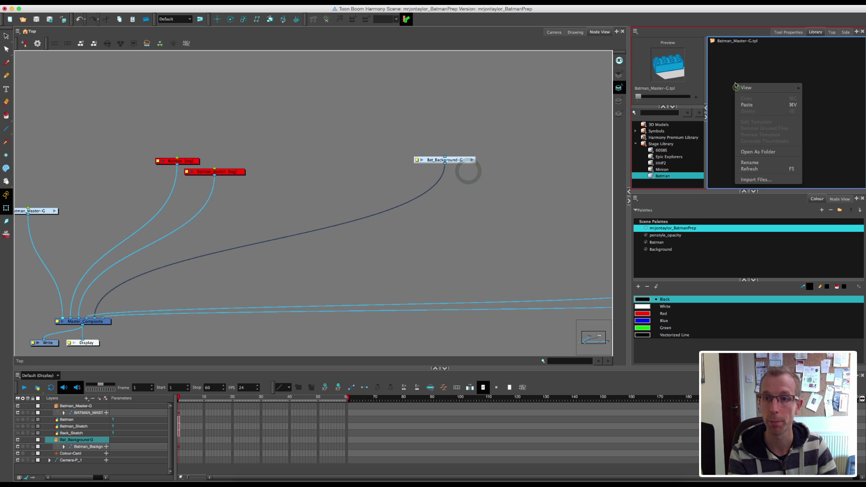
click(746, 104)
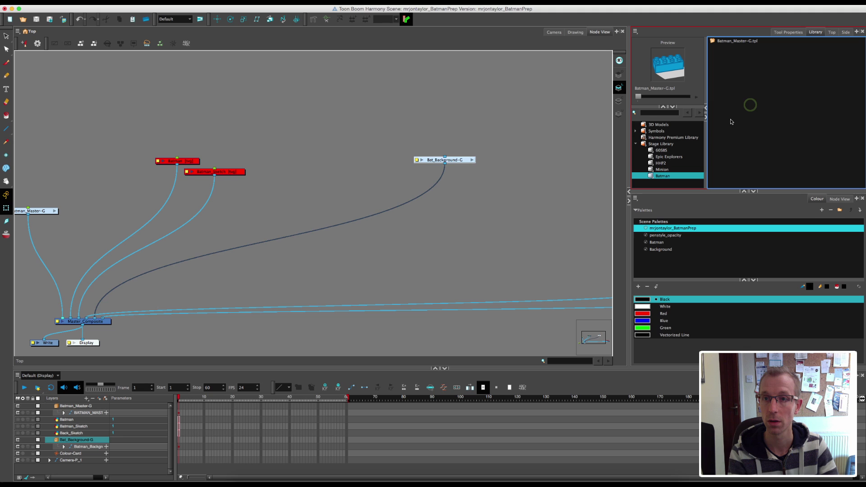
click(446, 251)
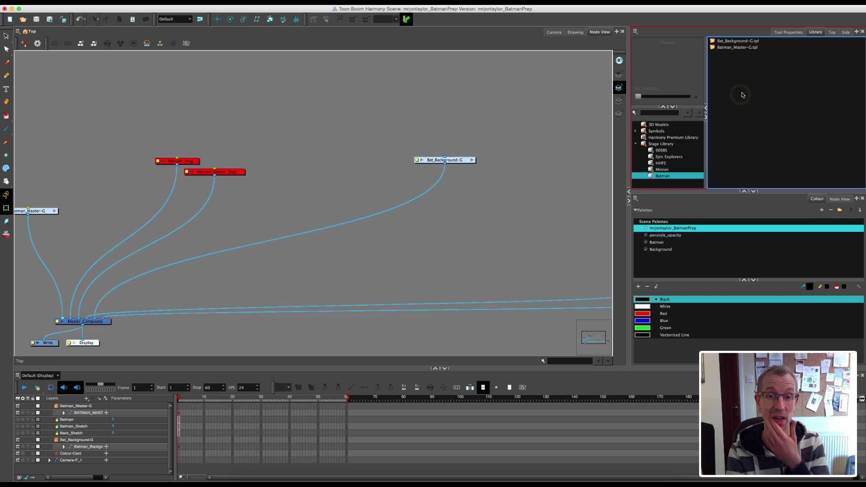
Step: Check both templates in the library, then show the camera view of Batman in the alley
click(730, 41)
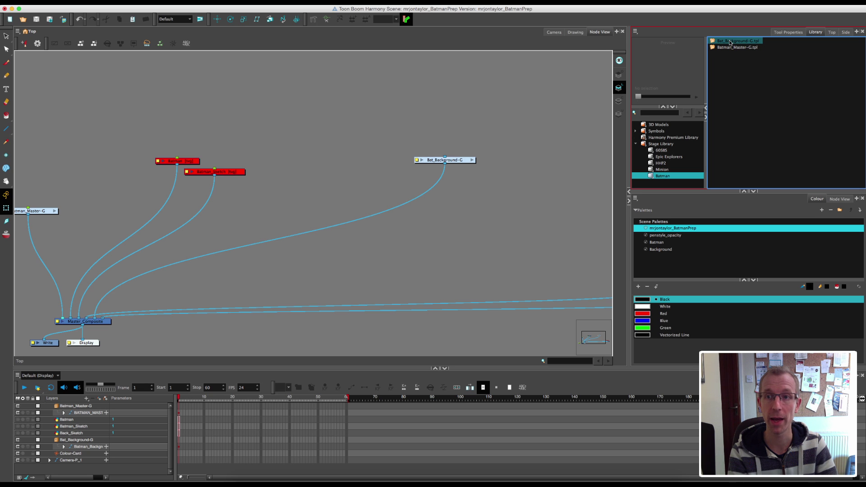
click(729, 46)
click(551, 178)
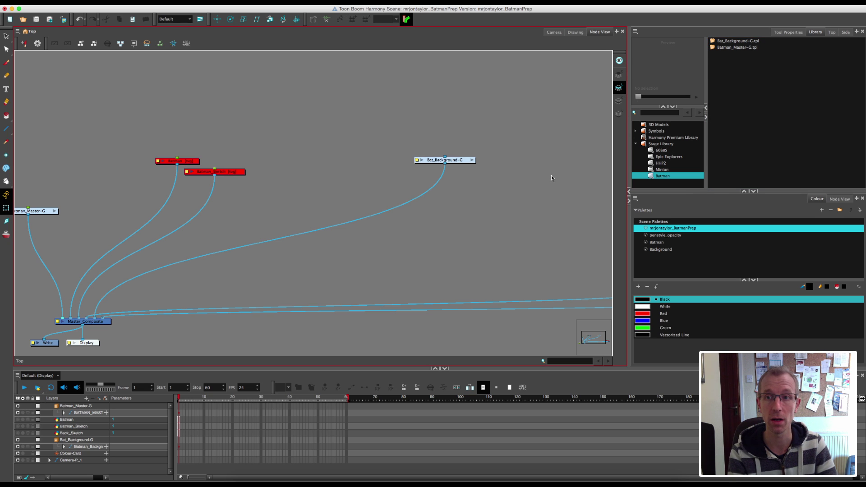
drag(443, 229, 528, 169)
scroll(527, 170, left, 5)
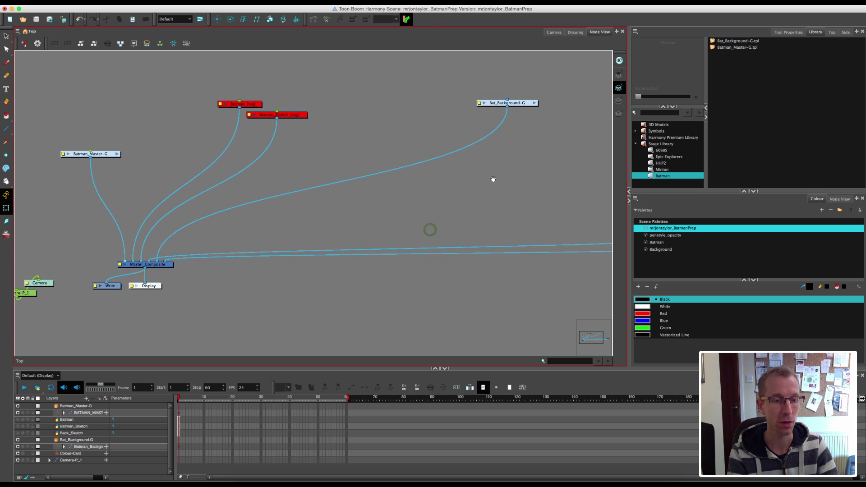
scroll(475, 187, up, 3)
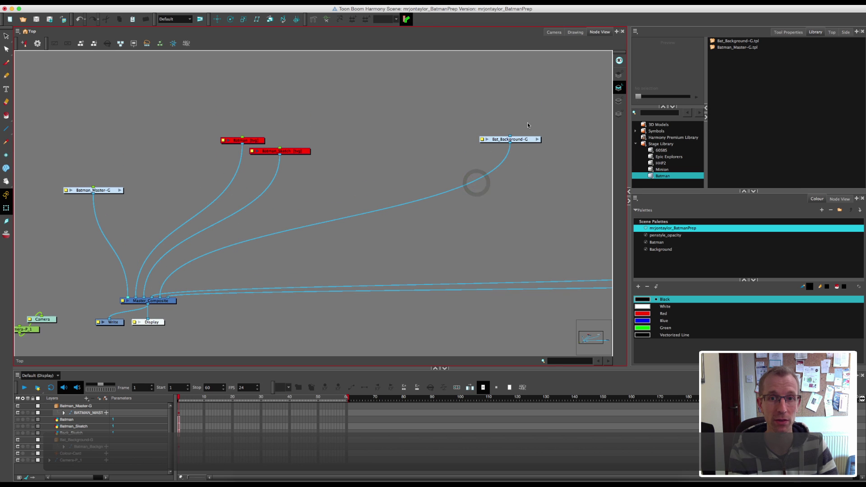
click(553, 32)
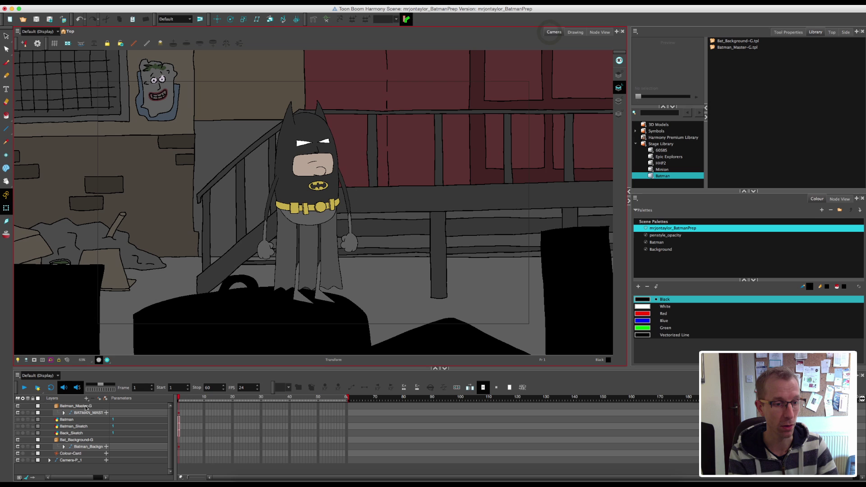
Step: Drag the Batman_Master-G timeline layer into the library, creating Batman_Master-G_1.tpl
click(178, 413)
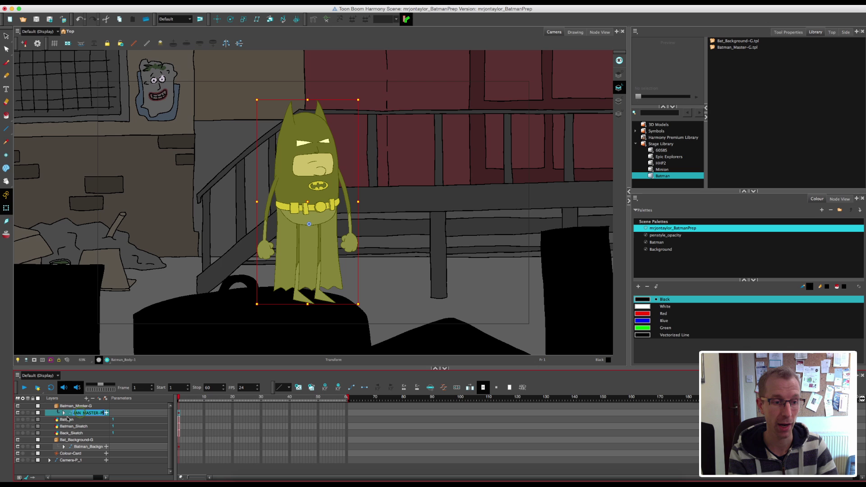
click(48, 415)
double_click(85, 413)
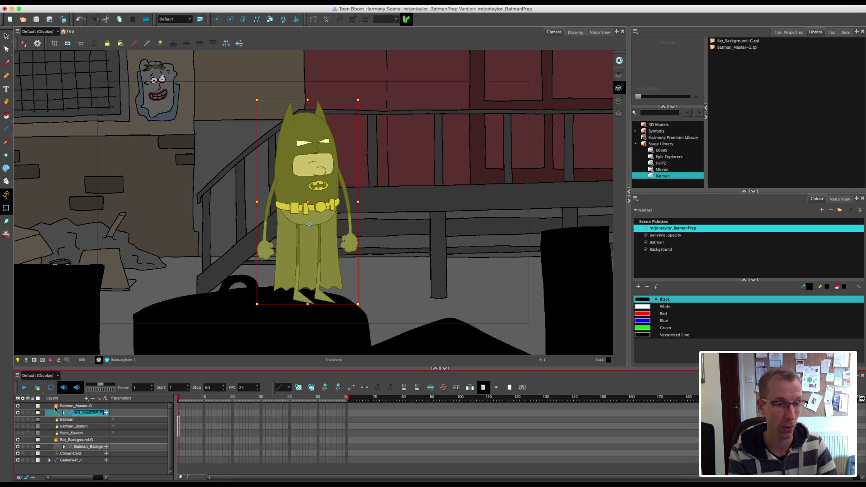
click(56, 407)
click(69, 408)
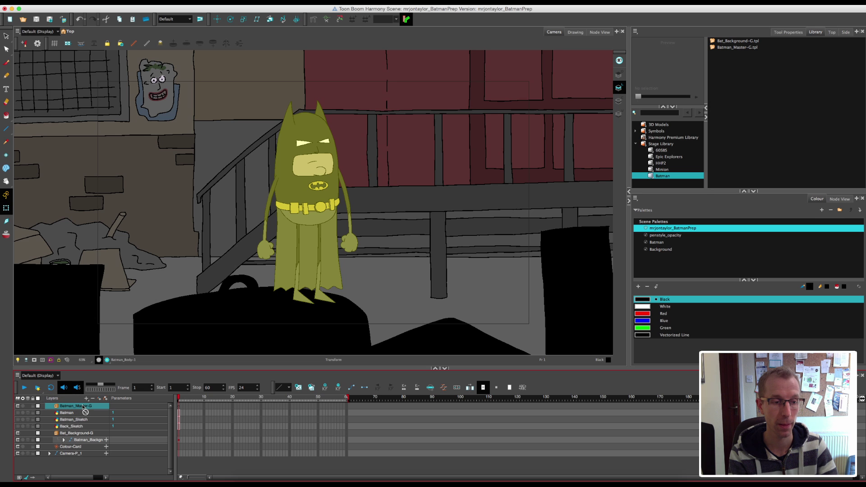
drag(92, 407, 708, 118)
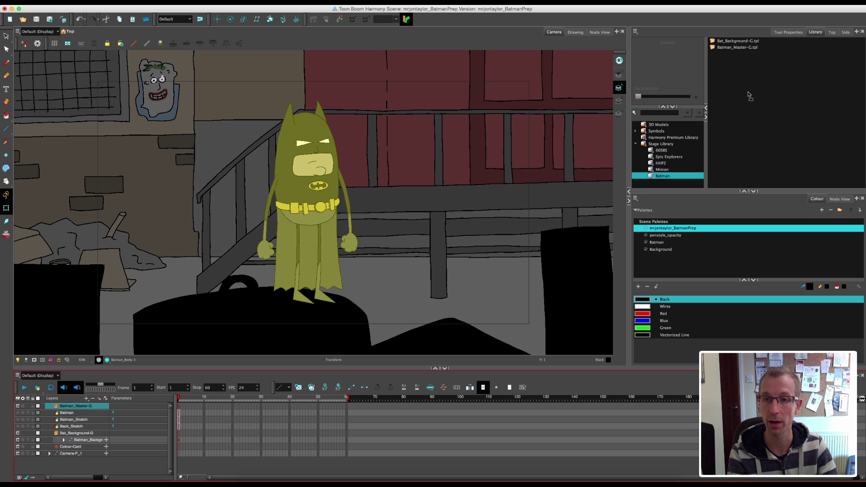
drag(748, 96, 749, 96)
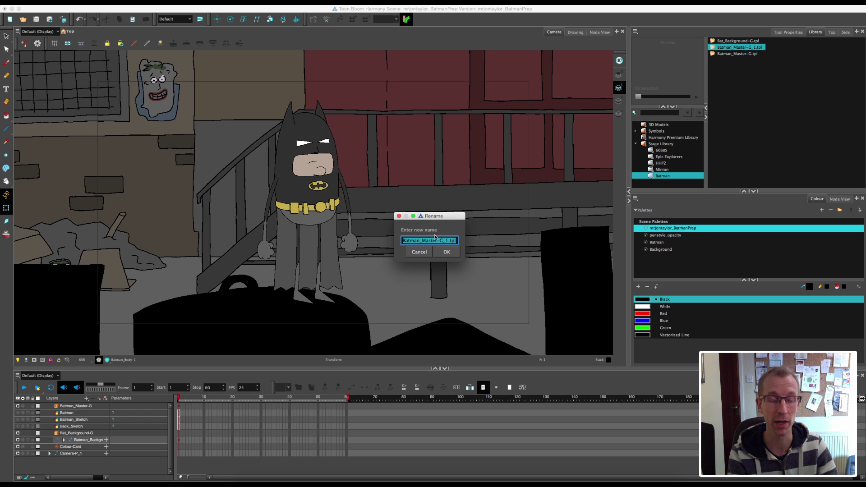
click(418, 252)
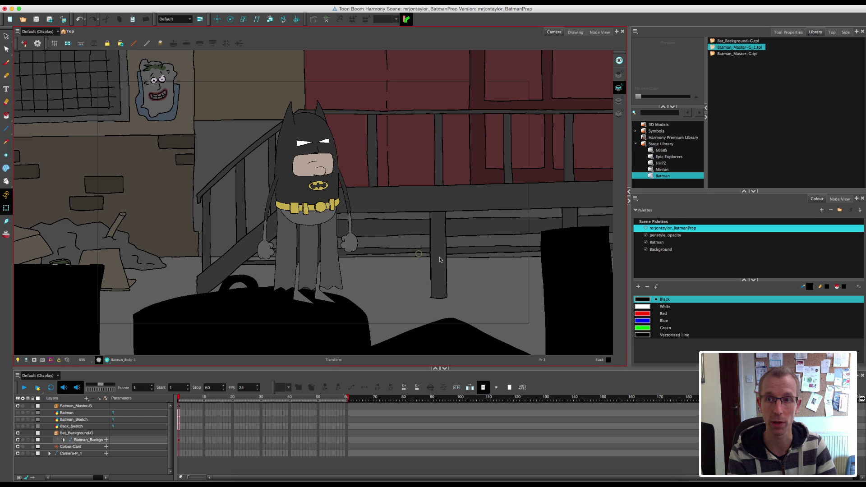
Step: Delete the duplicate Batman_Master-G_1.tpl template from the library
click(734, 76)
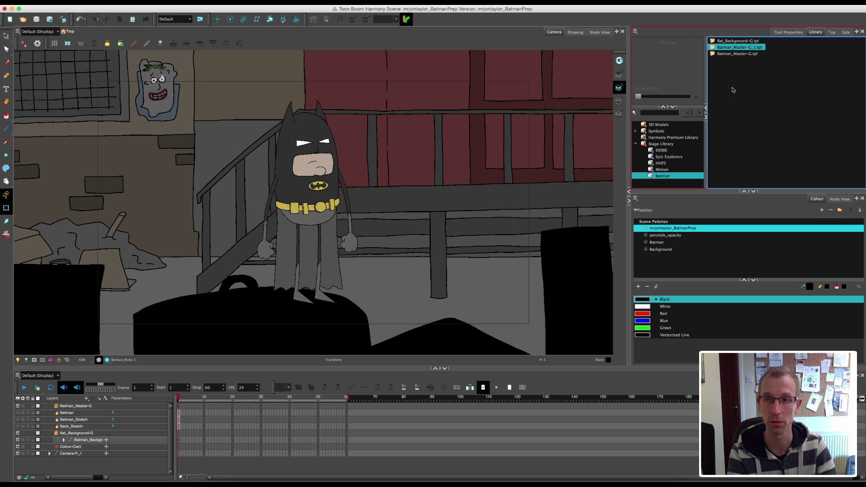
click(715, 48)
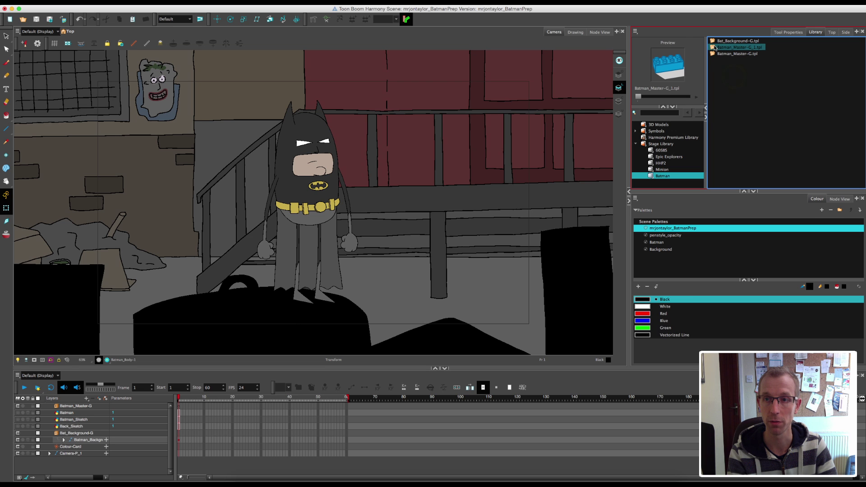
right_click(715, 49)
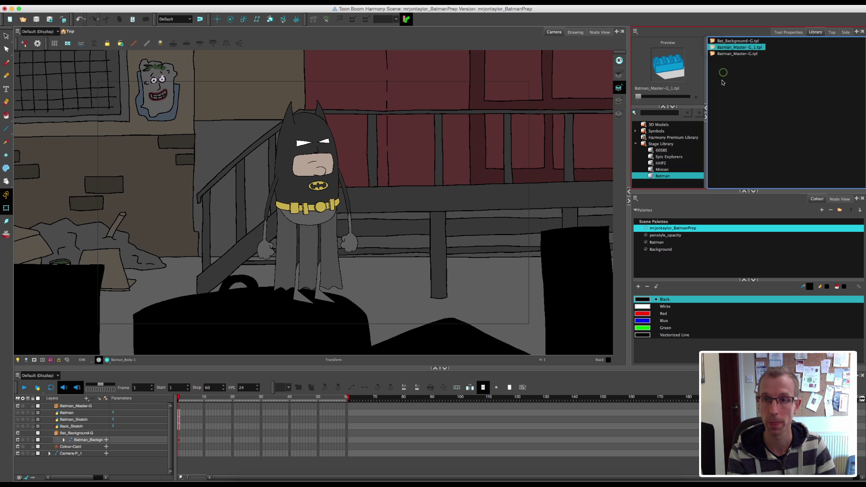
click(727, 75)
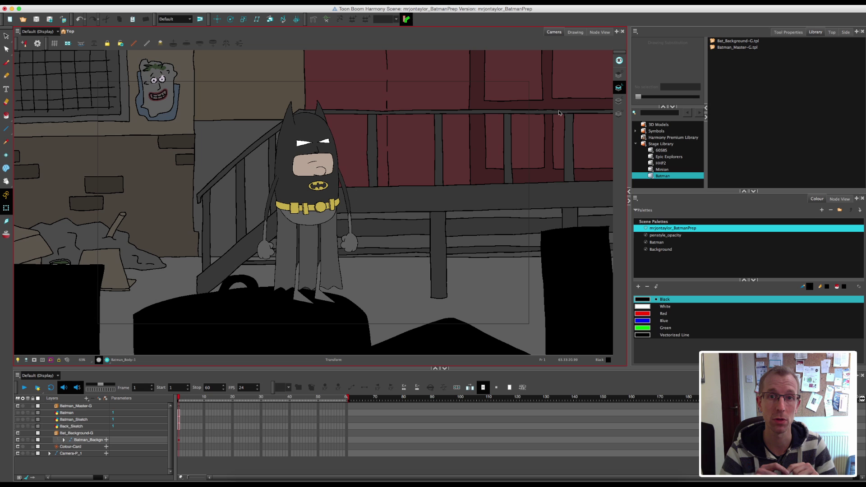
click(601, 33)
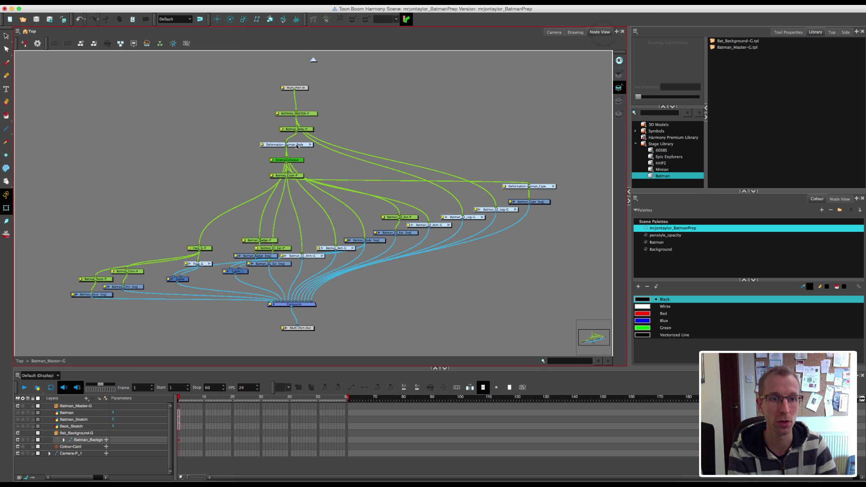
drag(304, 130, 297, 130)
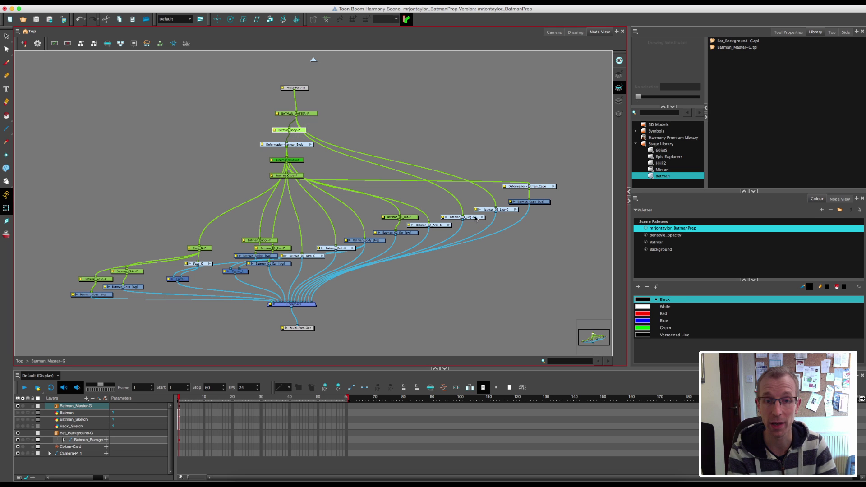
click(474, 218)
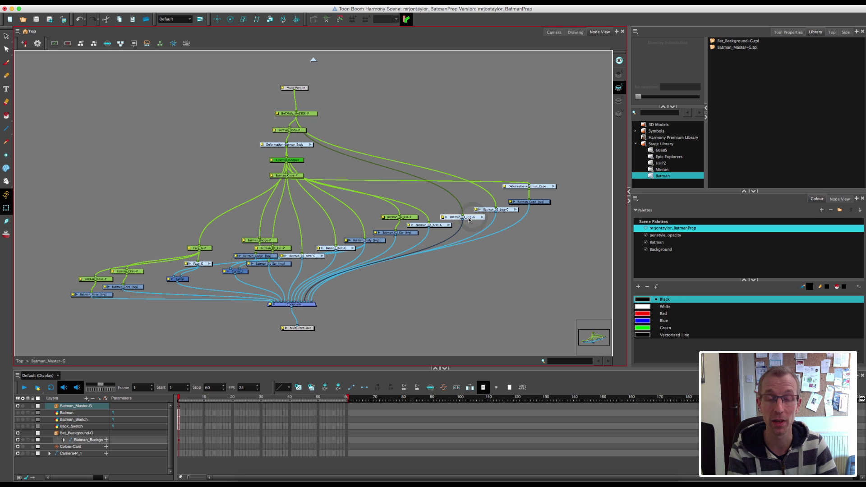
click(726, 116)
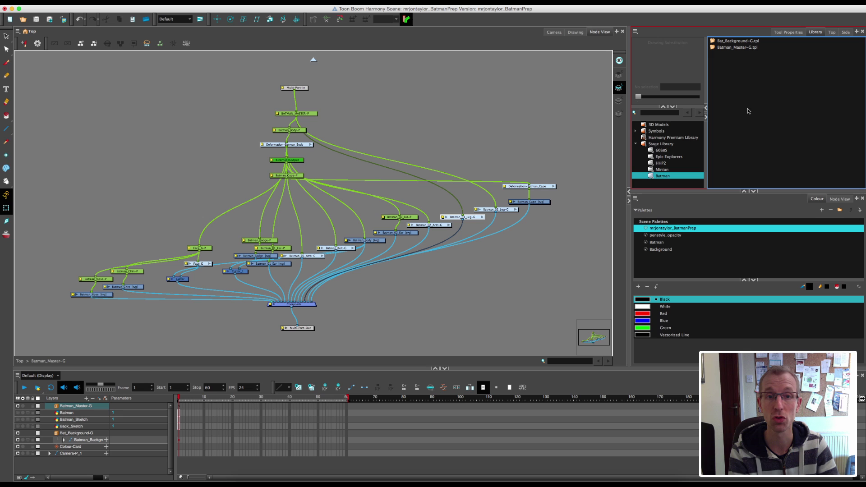
click(492, 153)
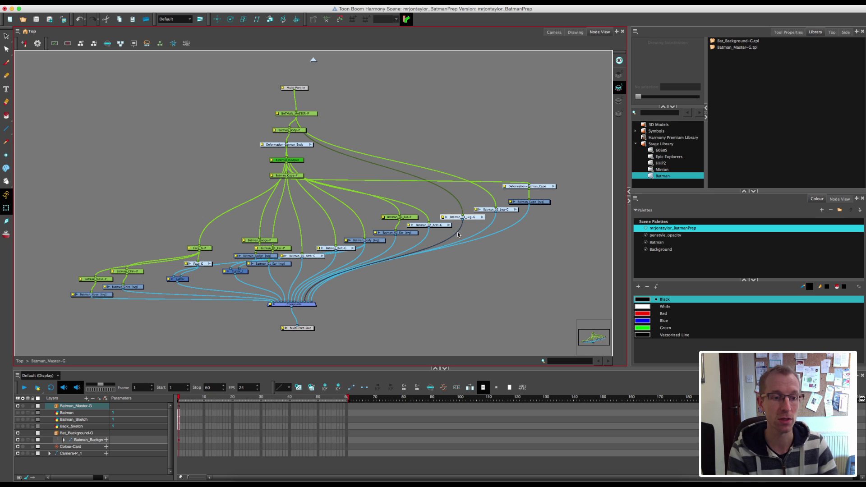
click(184, 409)
click(179, 407)
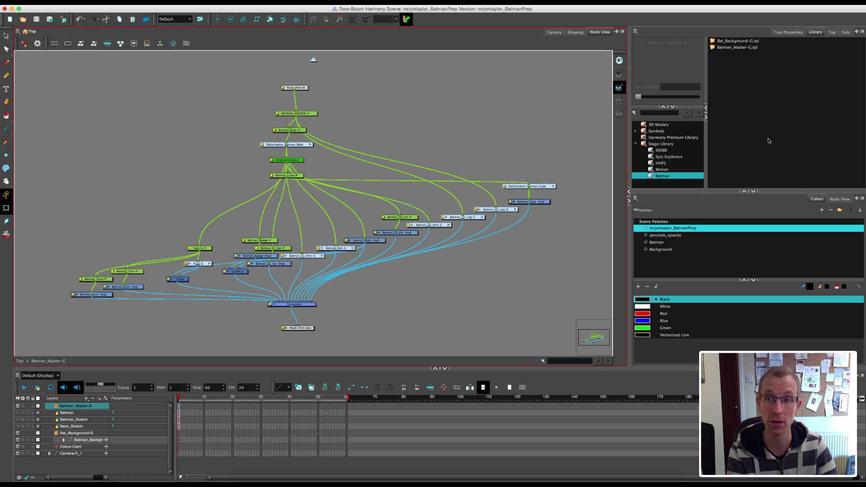
click(780, 133)
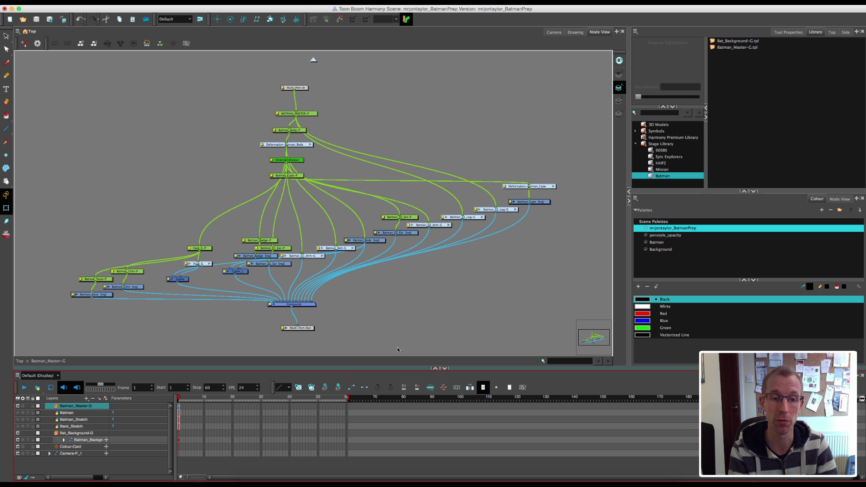
click(776, 137)
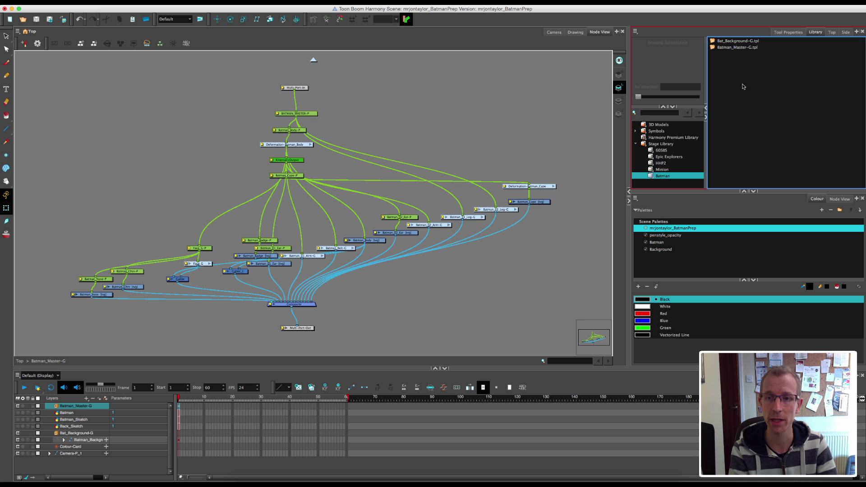
Step: Open Batman_Master-G.tpl from the library with Edit Template
click(713, 48)
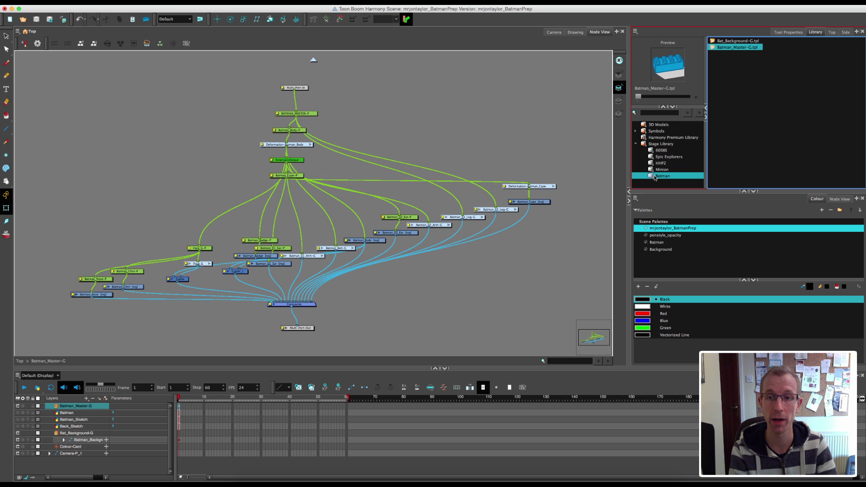
right_click(713, 47)
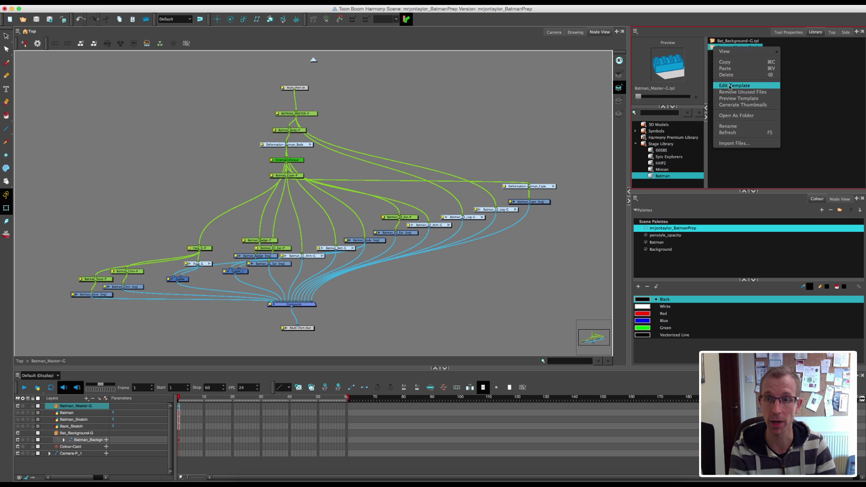
click(730, 86)
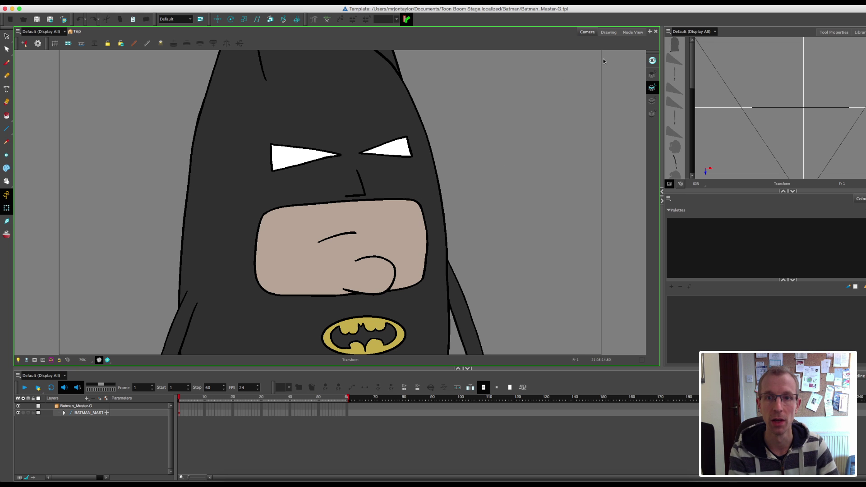
Step: Enter the Batman_Master-G group, zoom out on the full character, and select Batman's body drawing
click(633, 32)
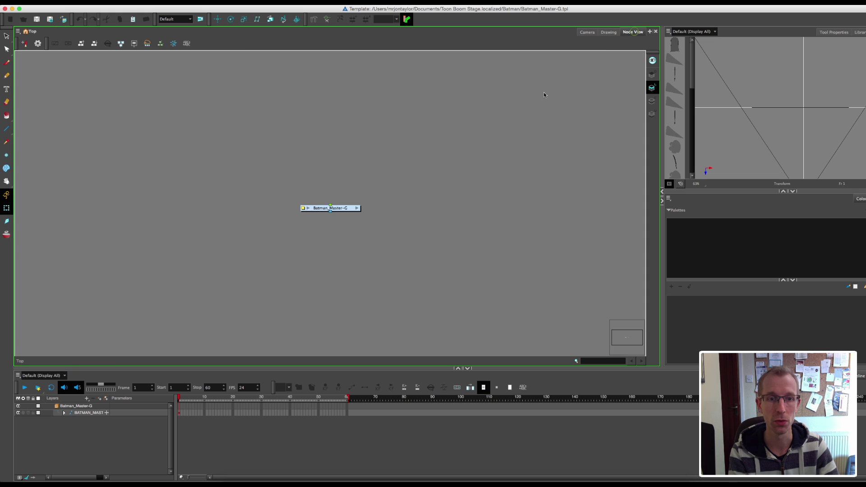
click(356, 209)
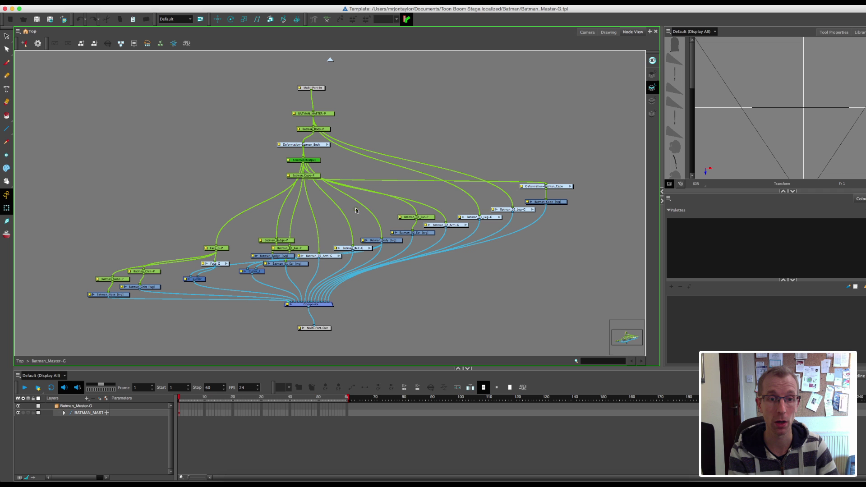
click(587, 32)
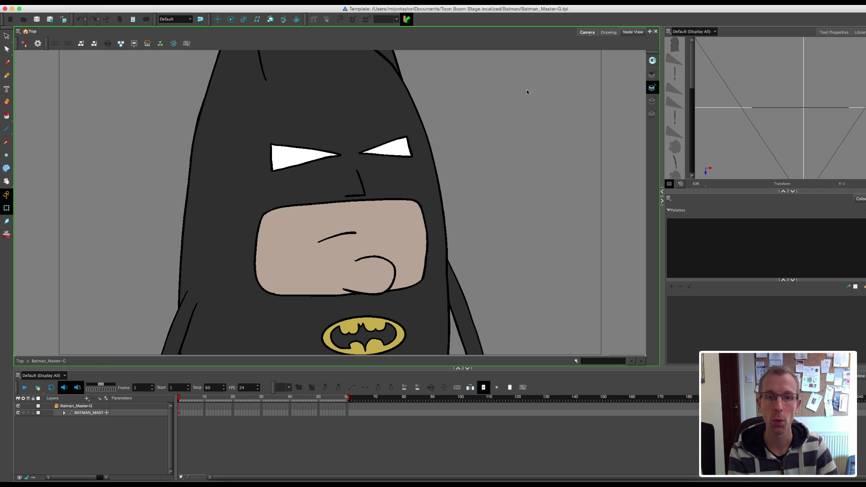
key(1)
key(1)
key(1)
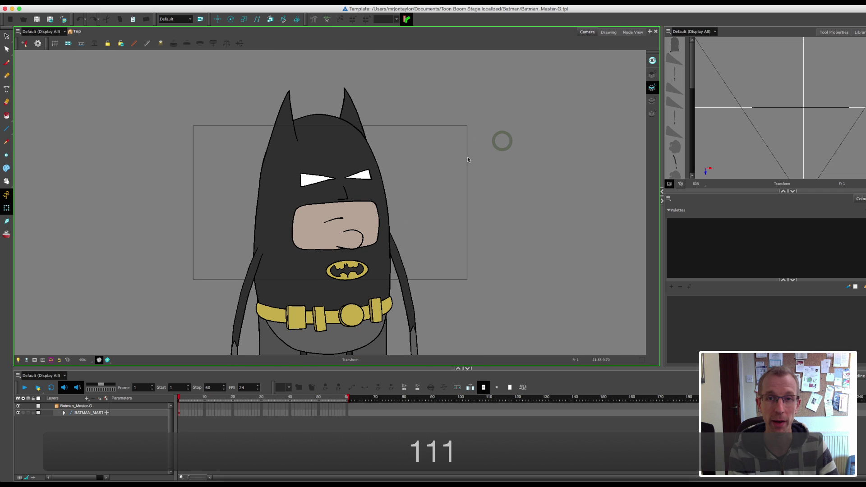
drag(443, 198, 456, 171)
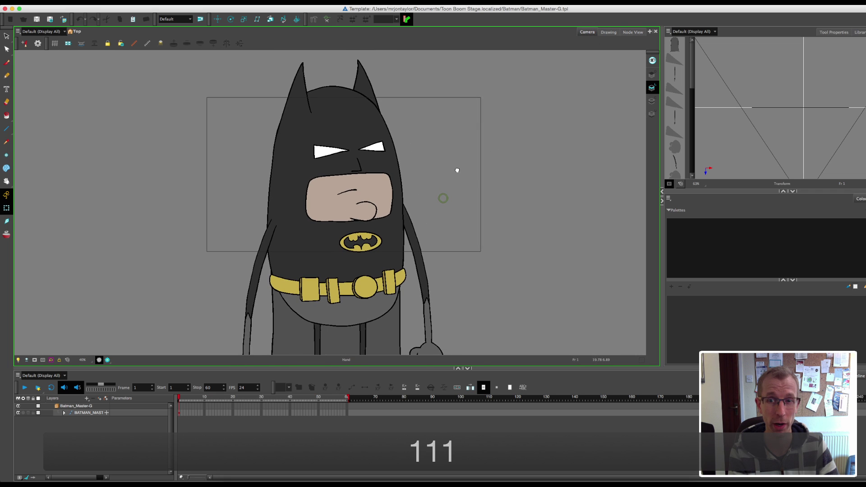
click(393, 228)
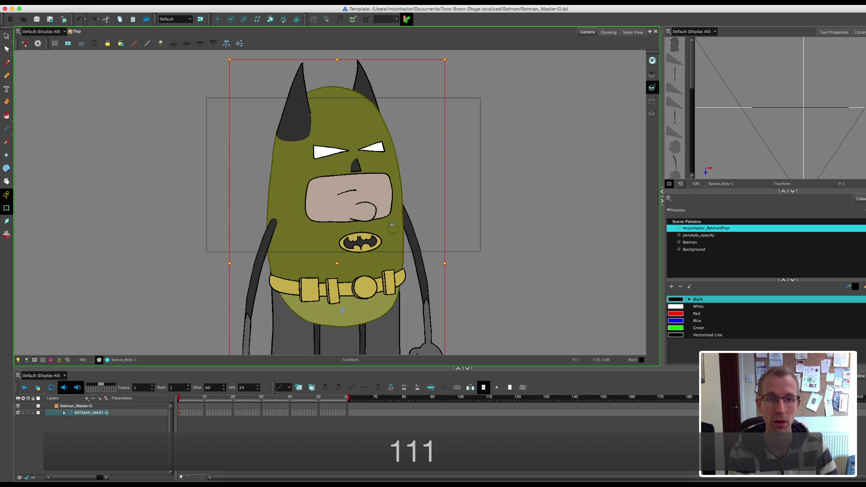
Step: Delete the Background, prep and penstyle_opacity palettes from the template's palette list
click(691, 250)
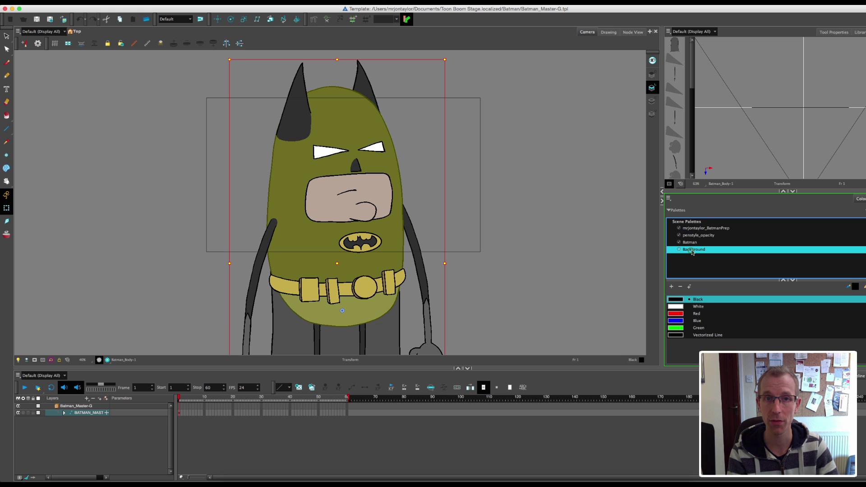
click(611, 258)
click(694, 250)
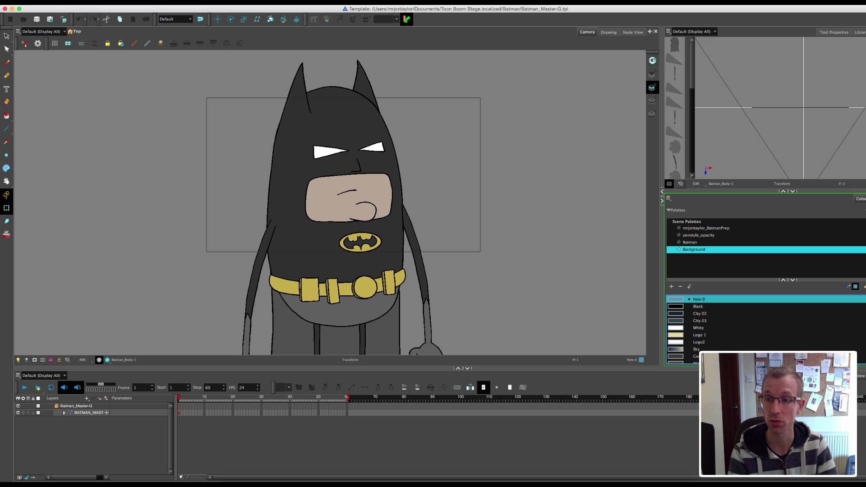
key(Delete)
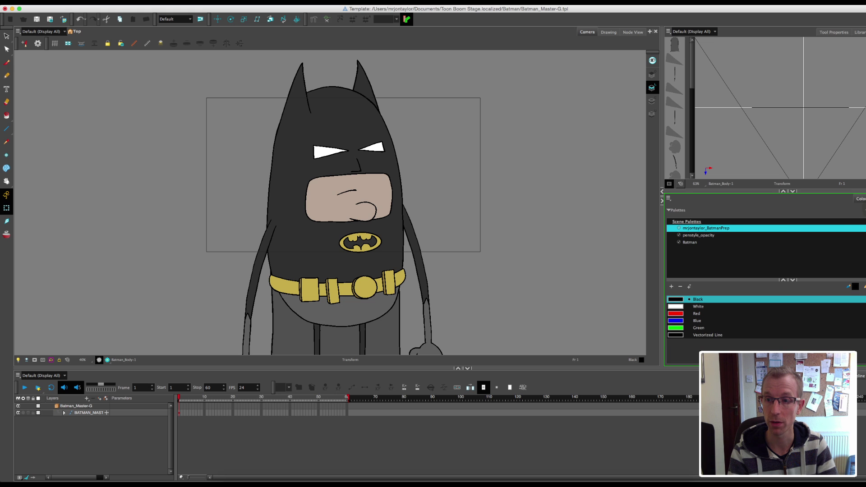
key(Delete)
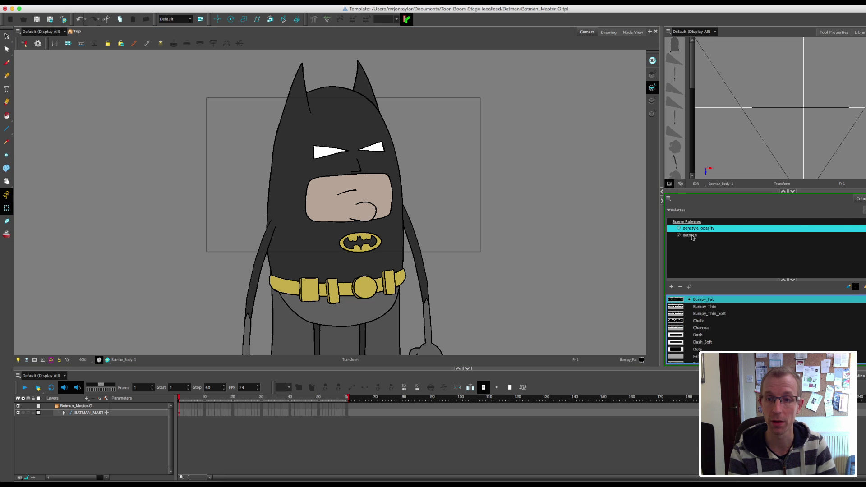
key(Delete)
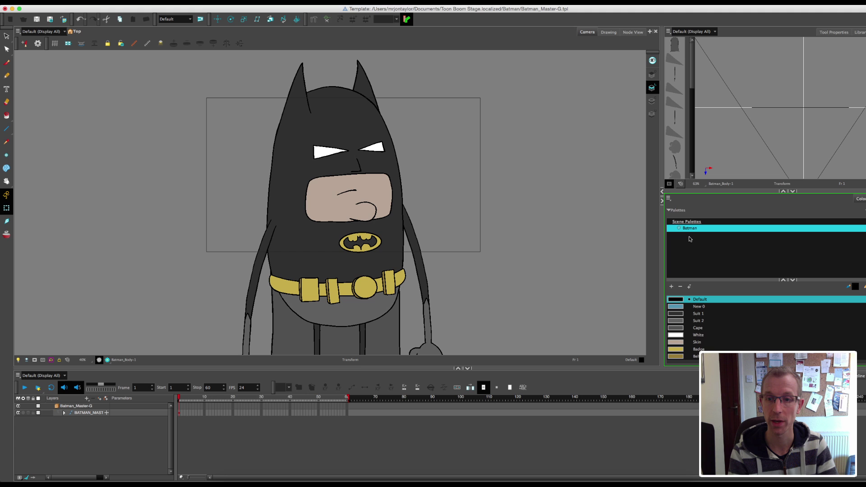
Step: Check a later frame of the animation, then return to the first frame
click(516, 204)
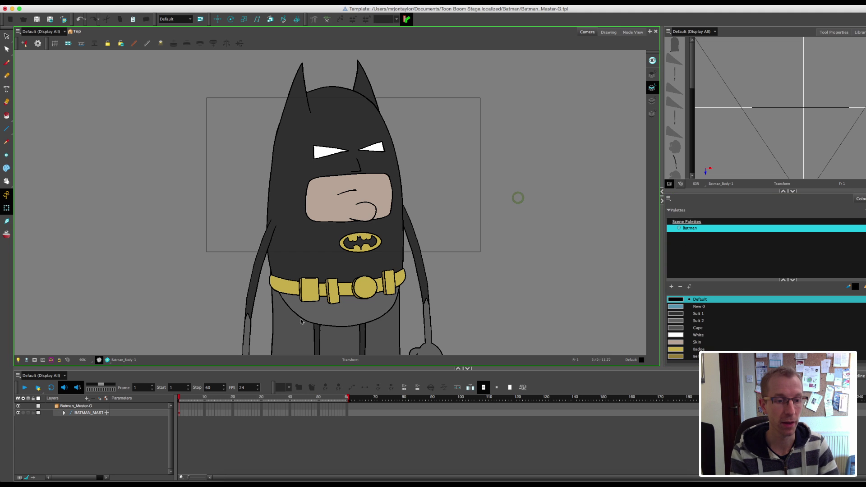
click(182, 397)
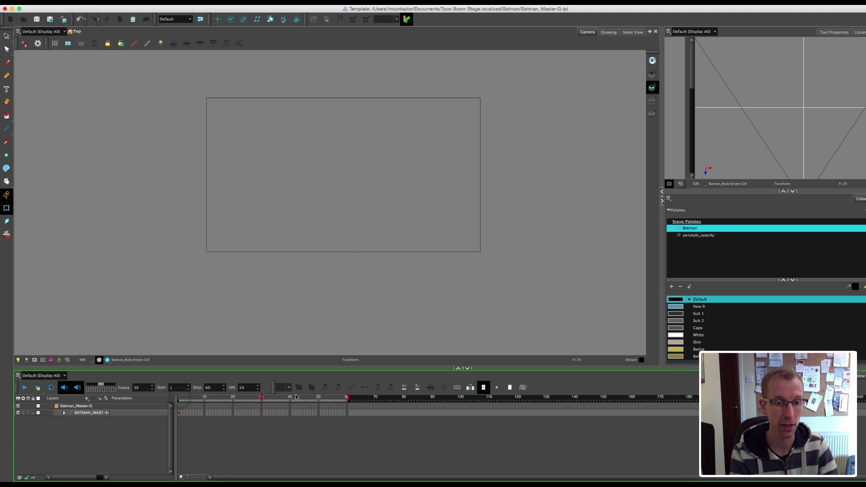
key(comma)
Step: Save the edited Batman_Master-G template, confirming the action-template warning
click(440, 223)
key(super+s)
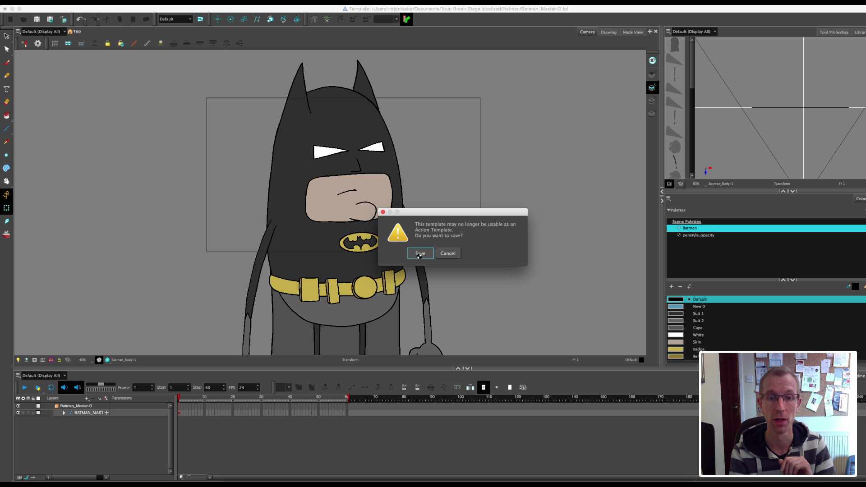
click(418, 254)
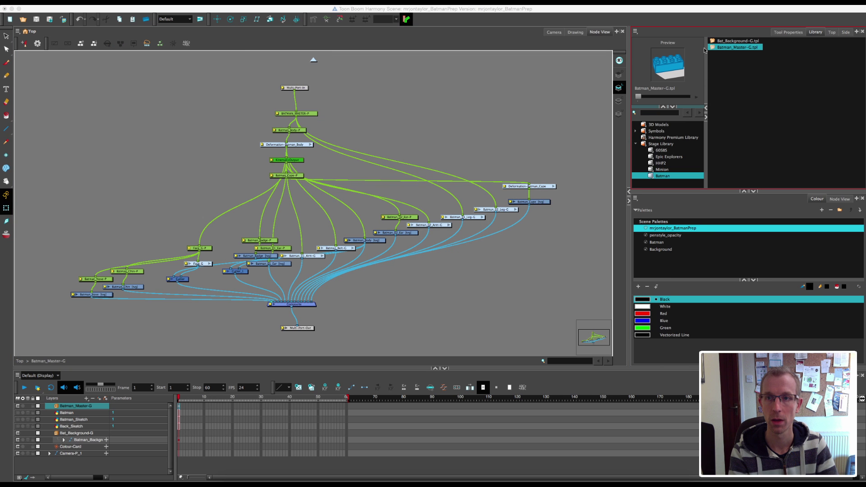
right_click(712, 41)
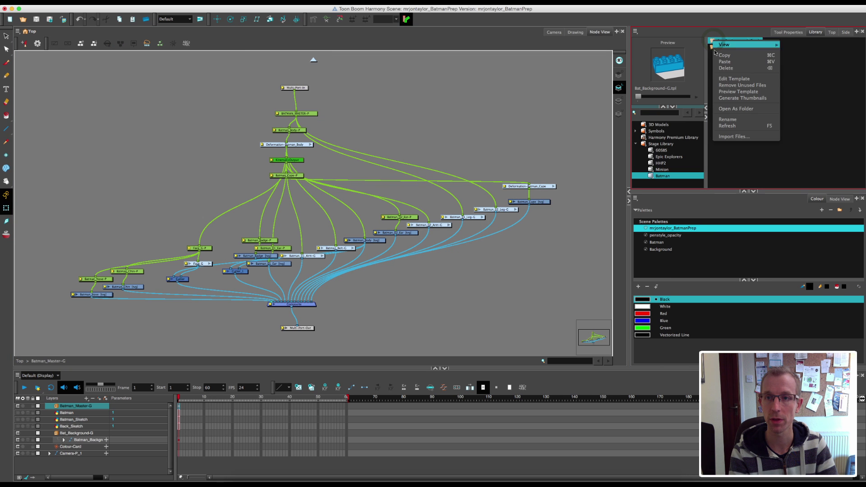
Step: Choose Edit Template to open the Bat_Background-G.tpl alley background template
click(725, 80)
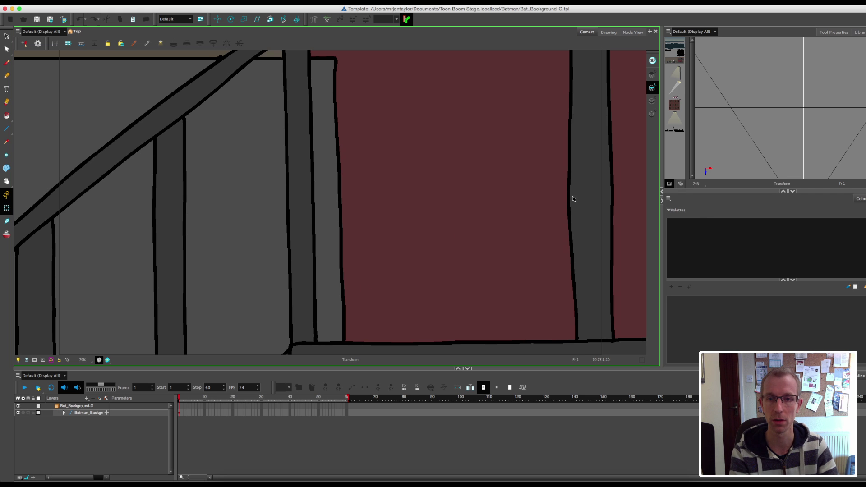
Step: Select the Alley_Back-1 drawing, delete the prep, Batman and penstyle_opacity palettes, and zoom out
click(556, 212)
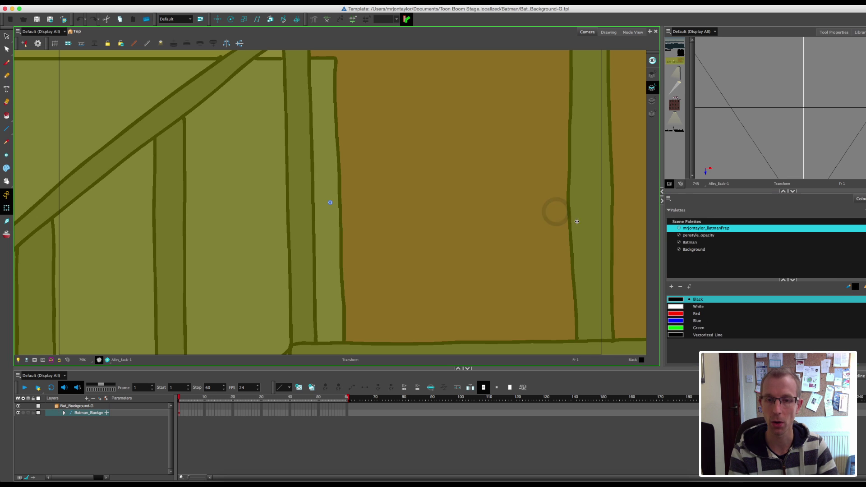
key(1)
key(1)
key(1)
key(1)
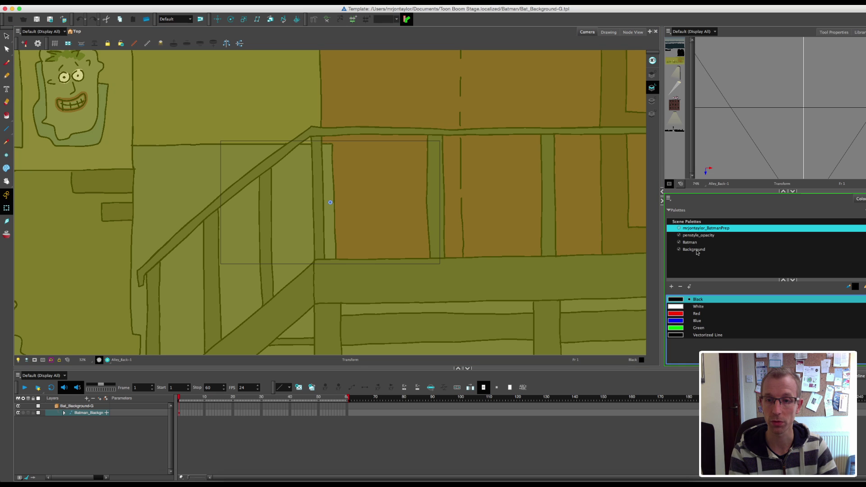
key(Delete)
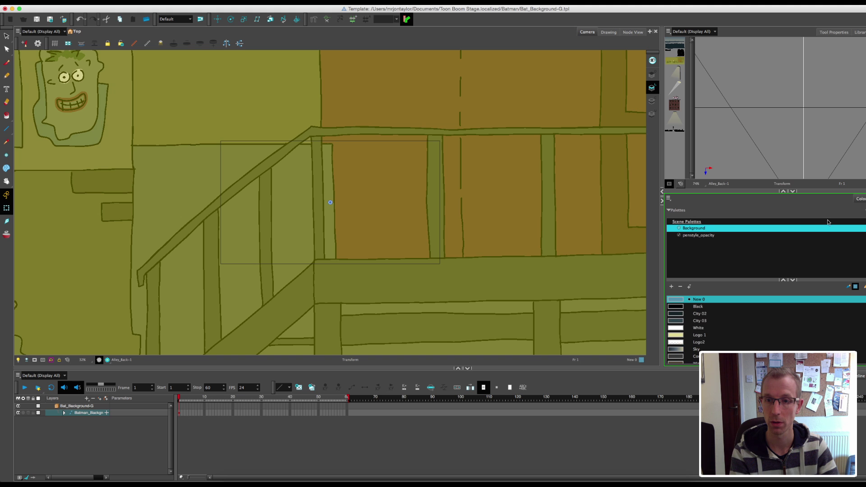
click(697, 235)
key(Delete)
key(1)
key(1)
key(1)
key(1)
key(1)
key(1)
key(1)
key(1)
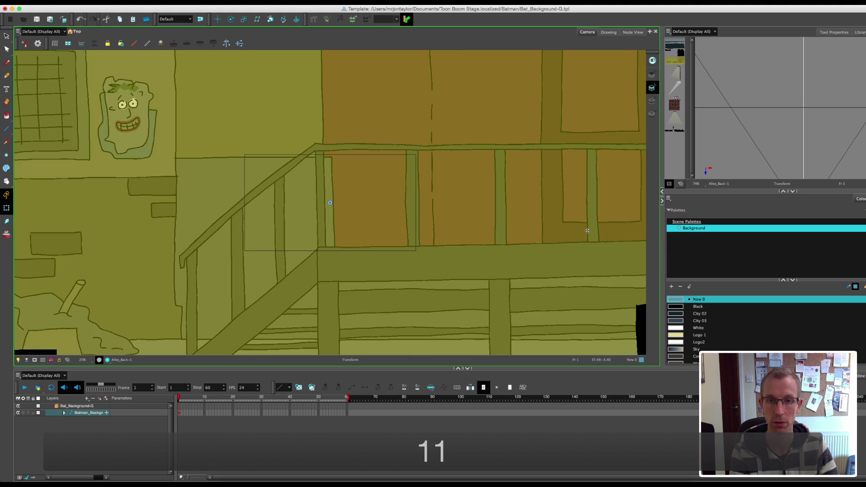
key(super+z)
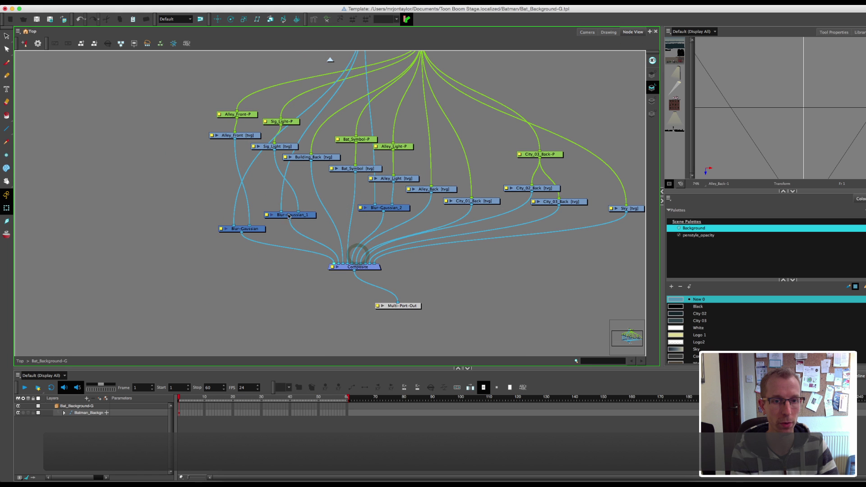
Step: Save the edited Bat_Background-G template, confirming the template warning dialog
drag(449, 169, 444, 232)
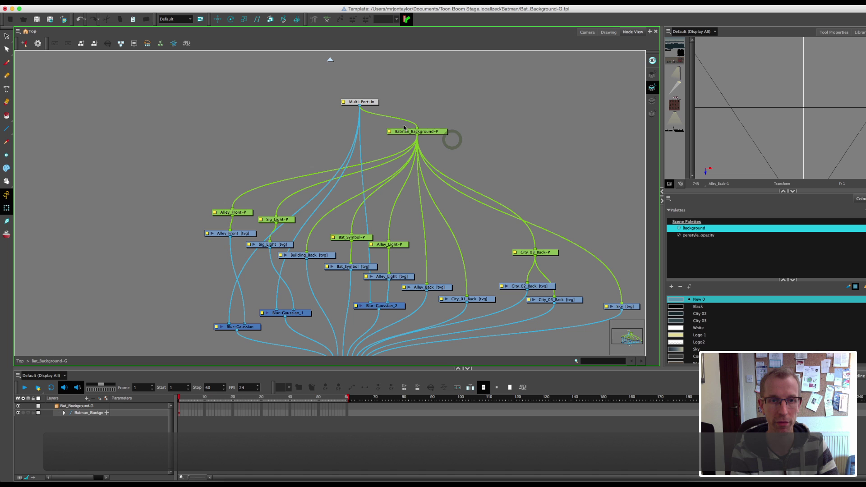
click(587, 32)
key(super+s)
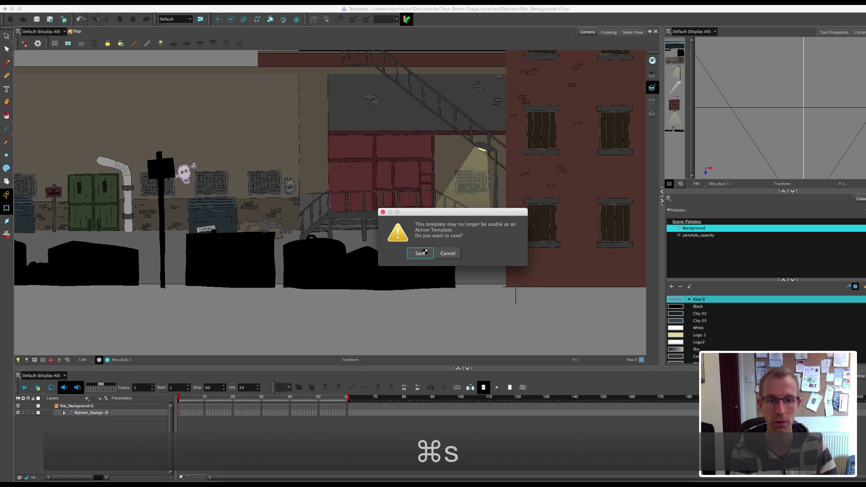
click(420, 251)
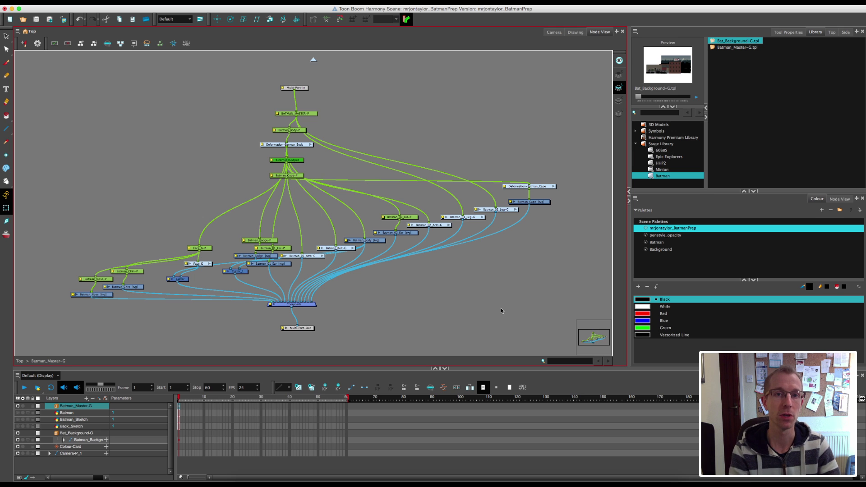
Step: Start a new scene located in mrjontaylor/mrjontaylor_basics/basics_animation
click(78, 3)
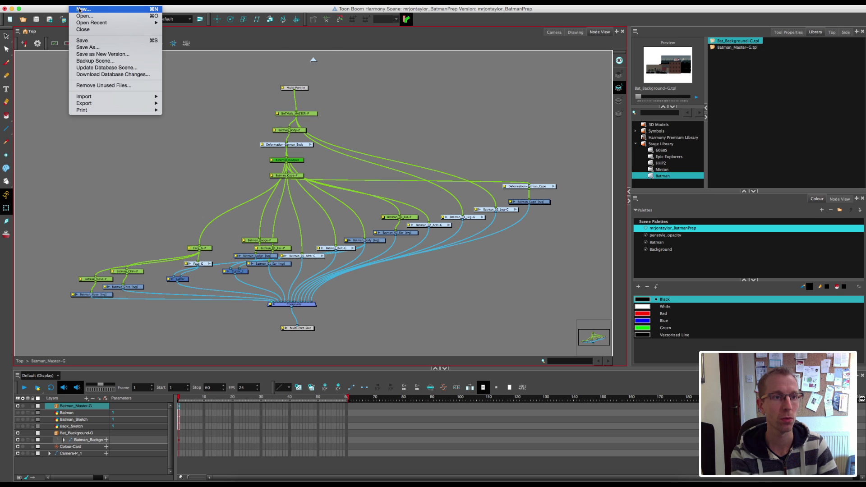
click(80, 9)
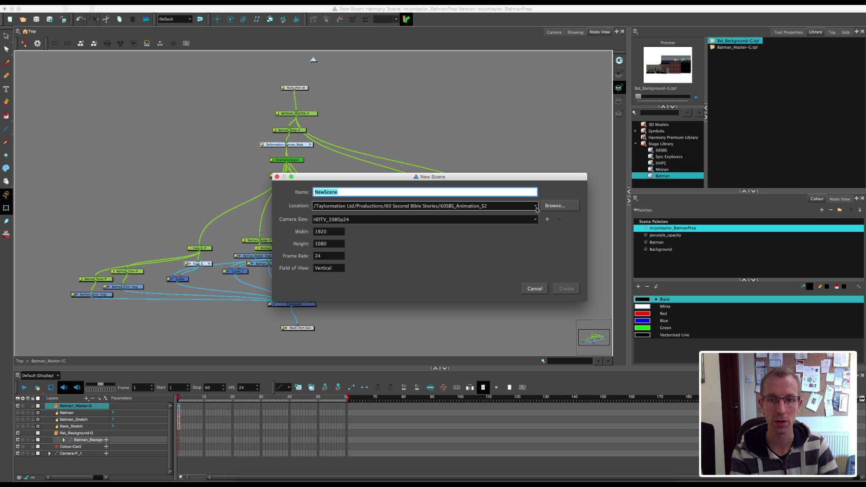
click(553, 207)
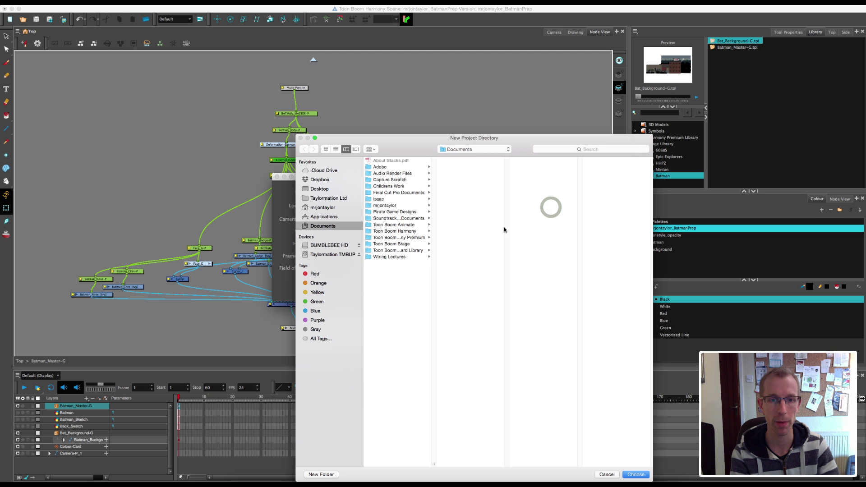
click(382, 206)
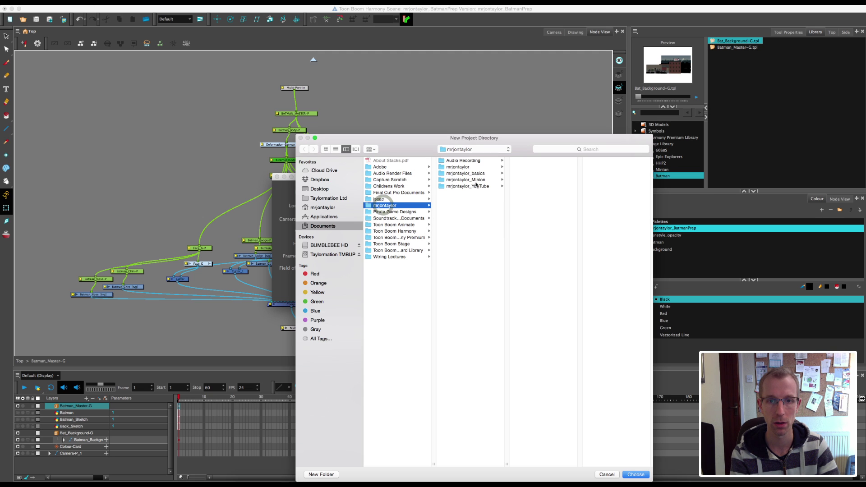
click(475, 173)
click(514, 175)
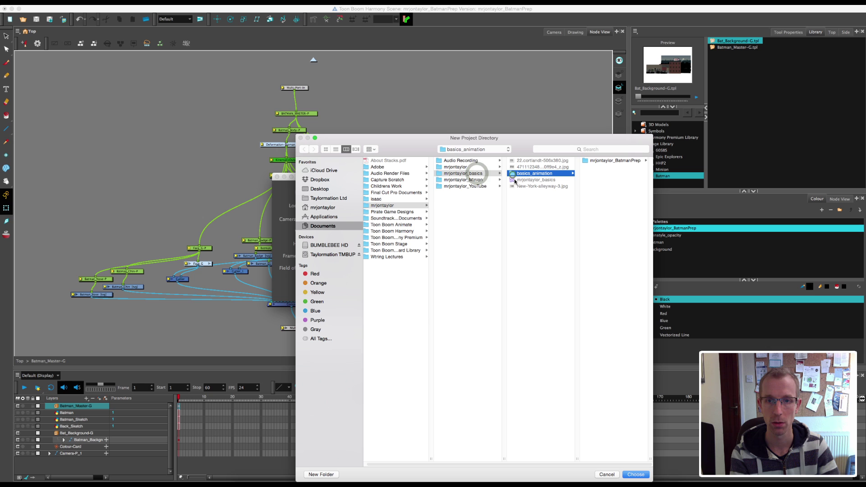
click(636, 474)
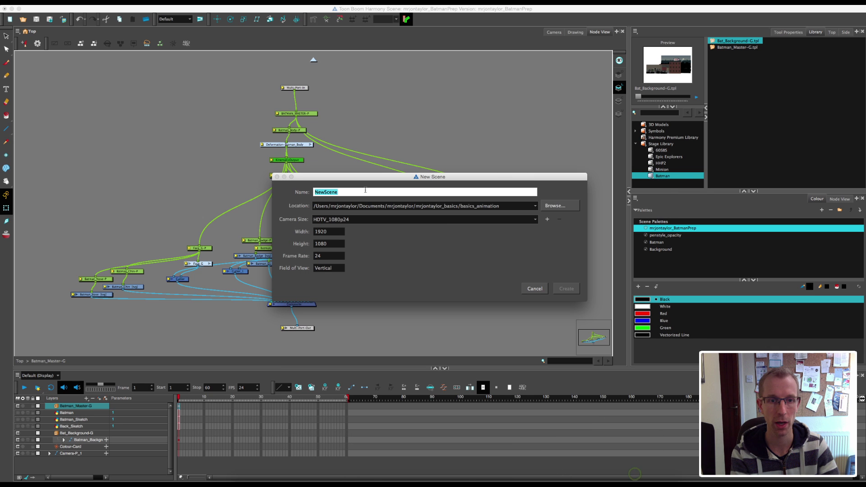
Step: Name the scene Batman_Animation, create it, and save the prep scene when prompted
text(B)
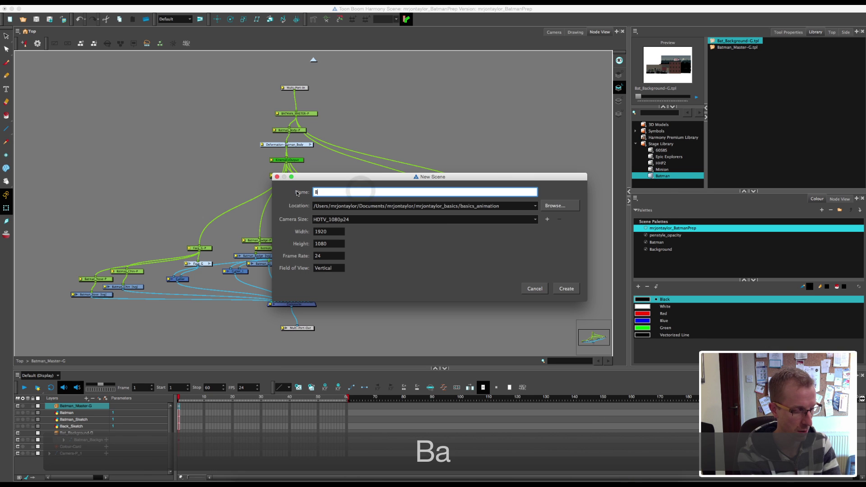
text(atman_A)
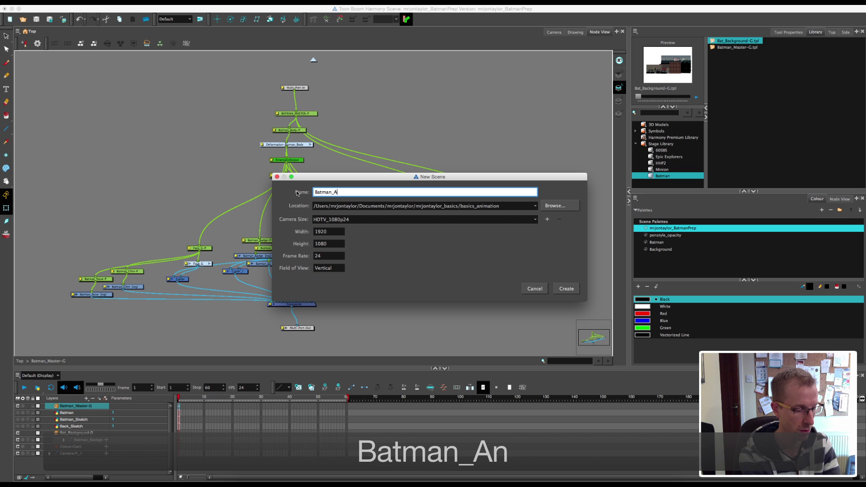
text(nimation)
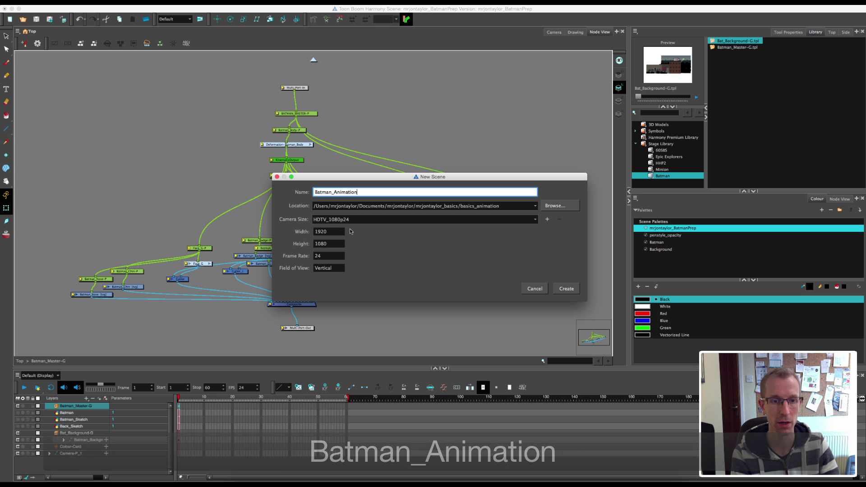
click(564, 290)
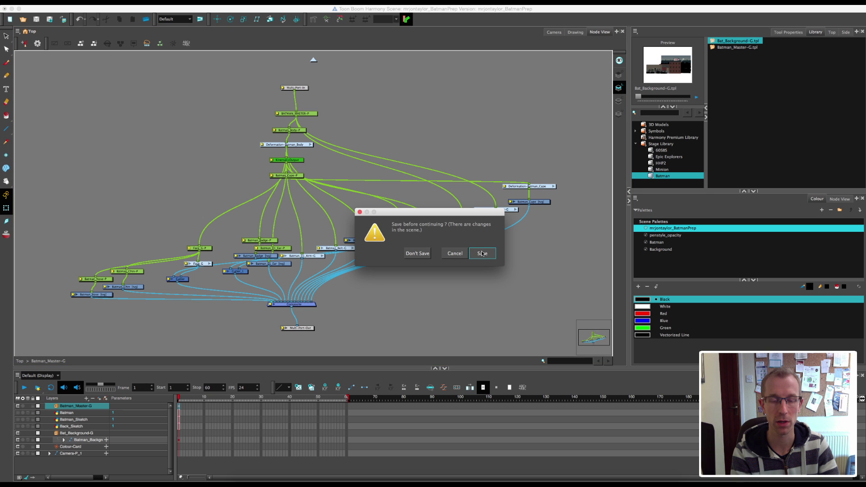
click(482, 254)
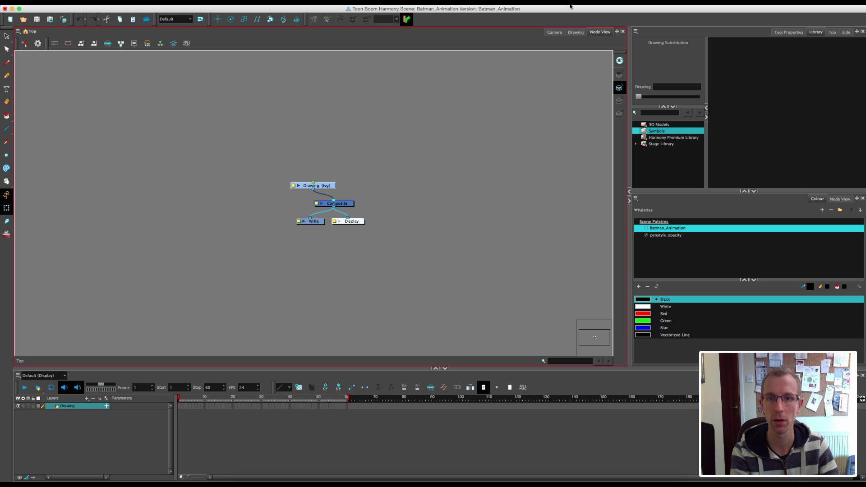
Step: Check the empty new scene in the Camera view, zoomed out with nothing selected
click(555, 34)
key(1)
key(1)
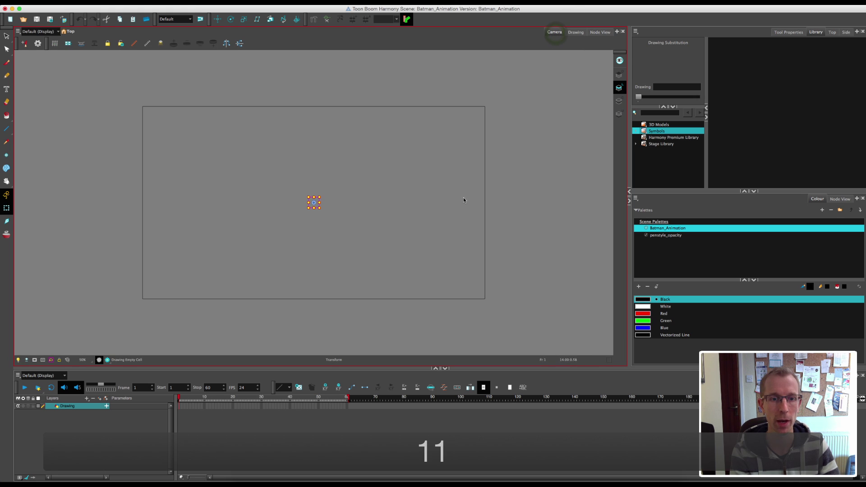
click(489, 215)
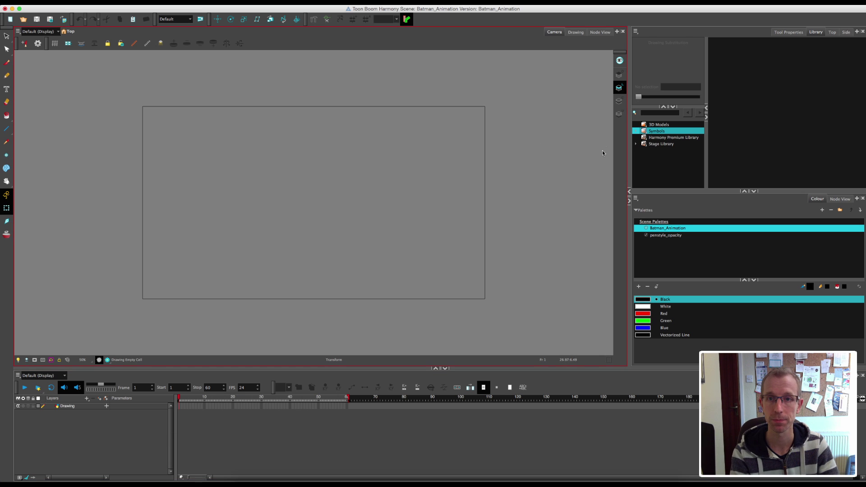
Step: Back in Node View, open Stage Library > Batman and preview the Batman_Master-G.tpl template
click(594, 34)
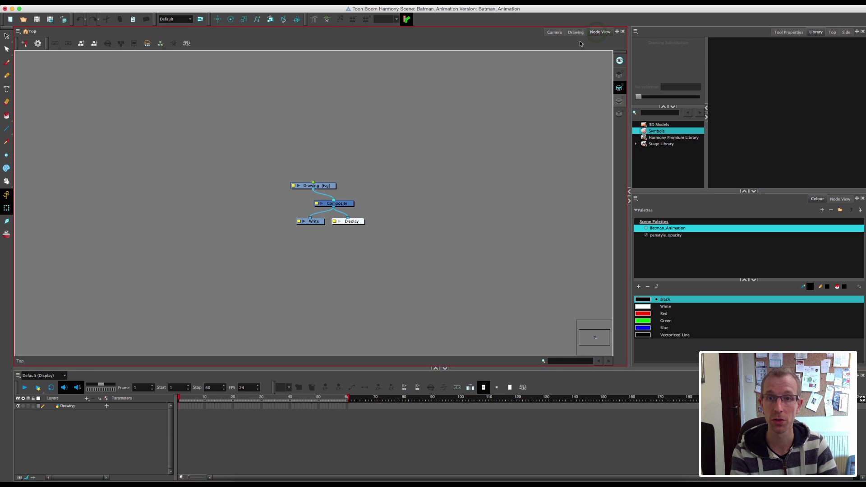
click(631, 153)
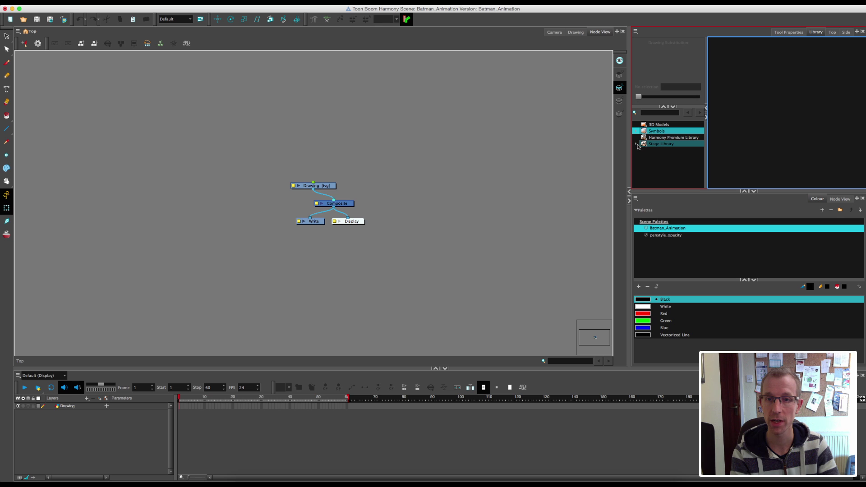
click(635, 144)
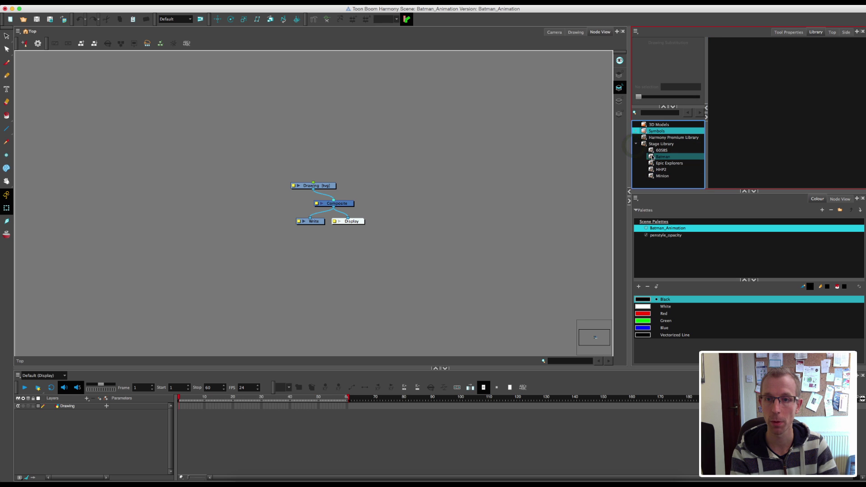
click(649, 157)
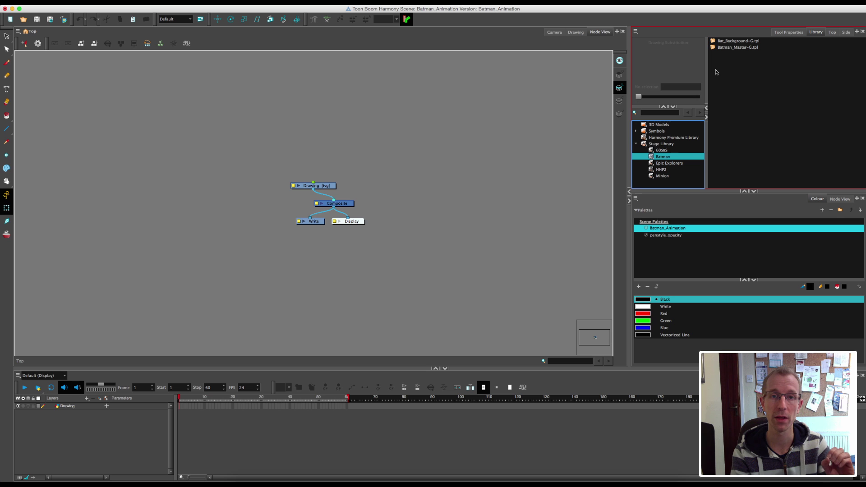
click(526, 151)
click(745, 86)
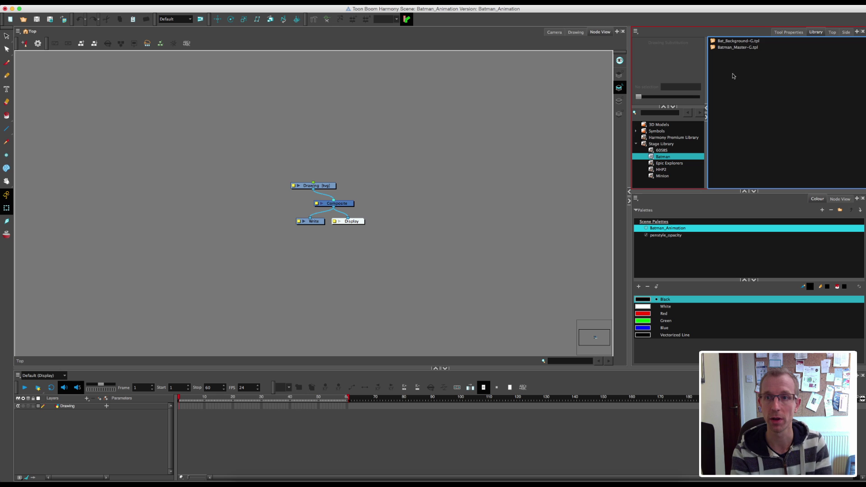
click(717, 48)
click(714, 48)
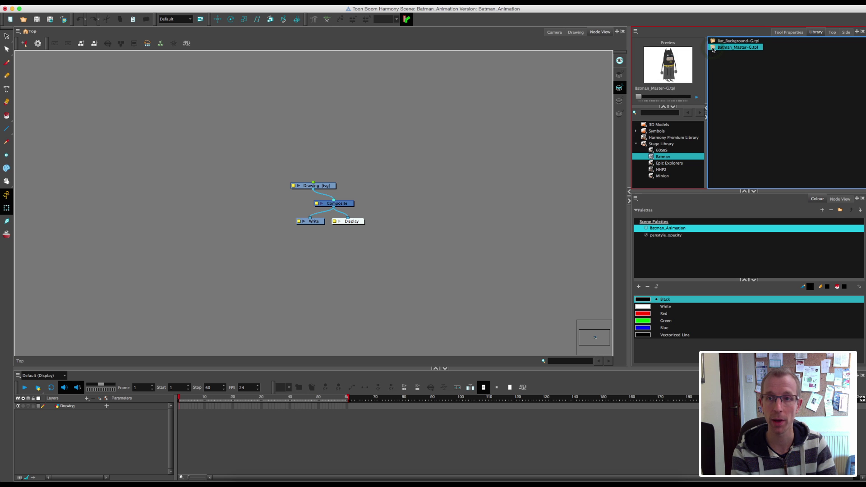
Step: Drag the Batman_Master-G and Bat_Background-G templates into the node network
drag(712, 48, 394, 212)
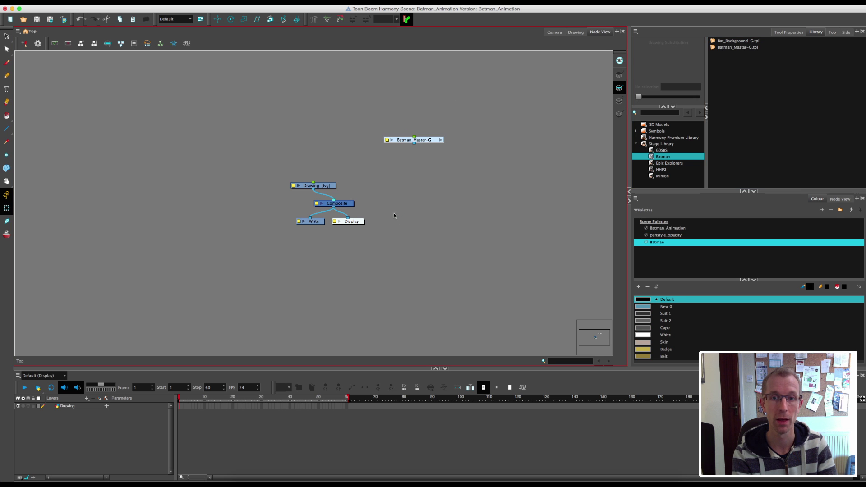
click(713, 41)
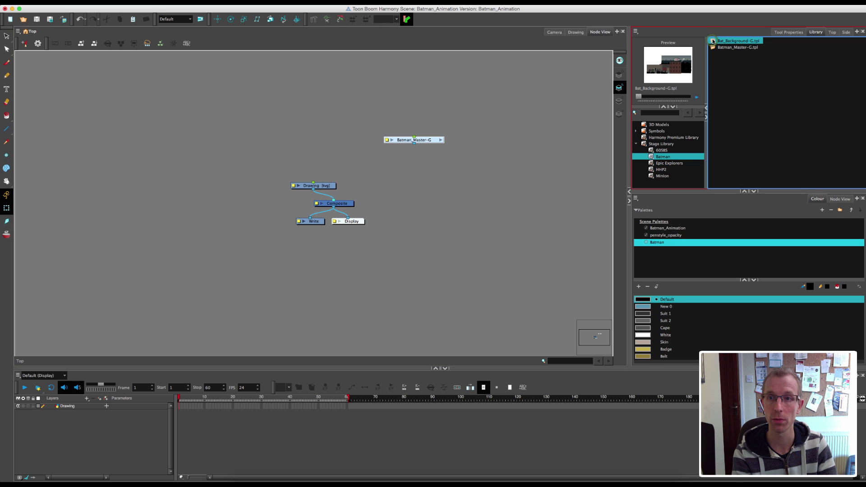
drag(713, 43, 496, 131)
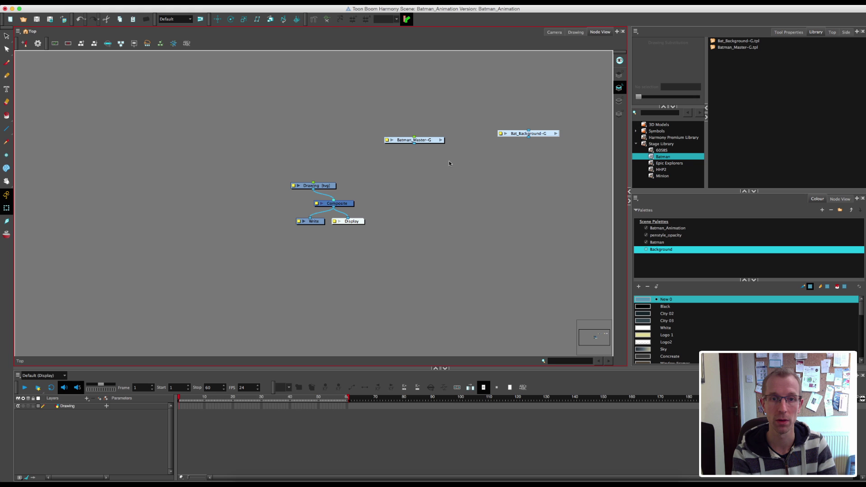
drag(427, 141, 398, 131)
Step: Delete the default Drawing node and connect both templates into the Composite node
click(321, 185)
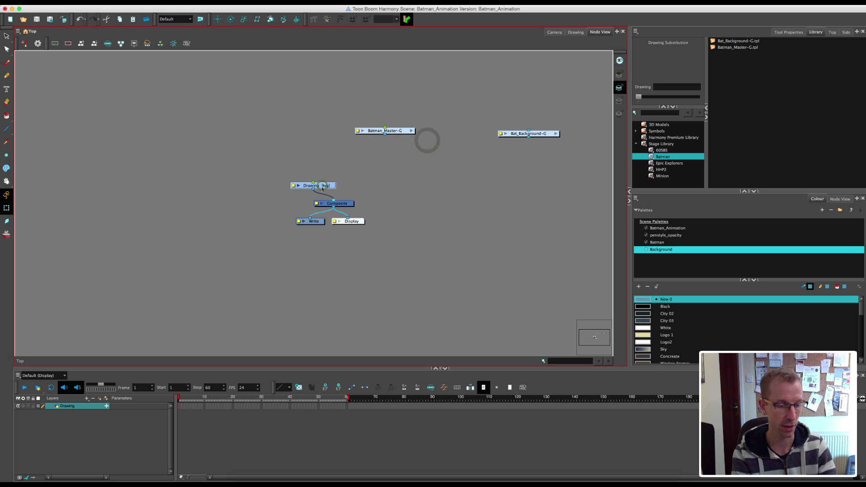
key(Delete)
click(478, 253)
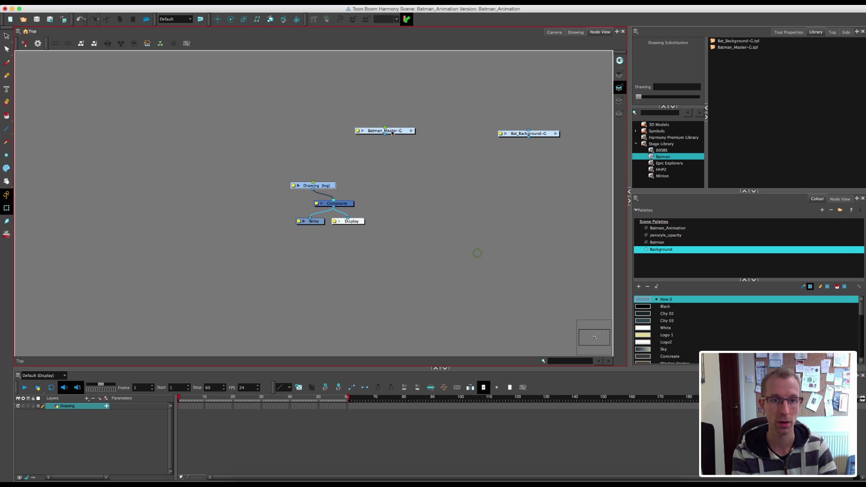
mouse_move(390, 130)
mouse_down()
mouse_move(308, 138)
mouse_move(328, 199)
mouse_up()
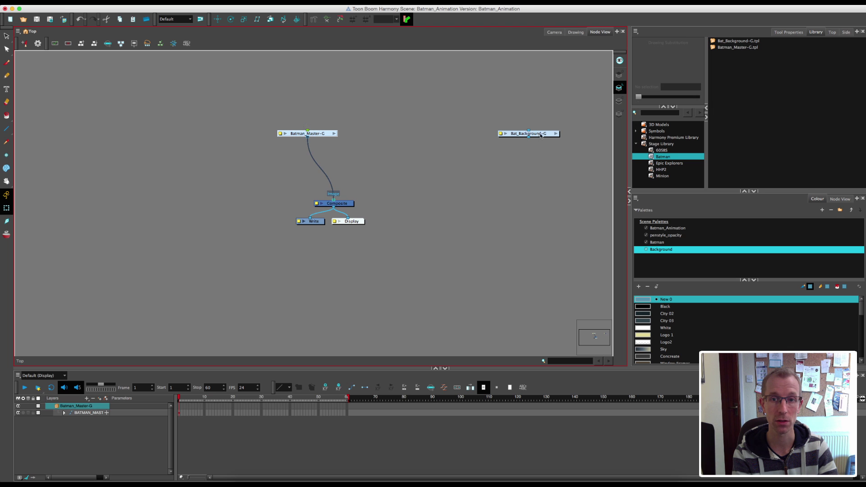
drag(540, 135, 340, 200)
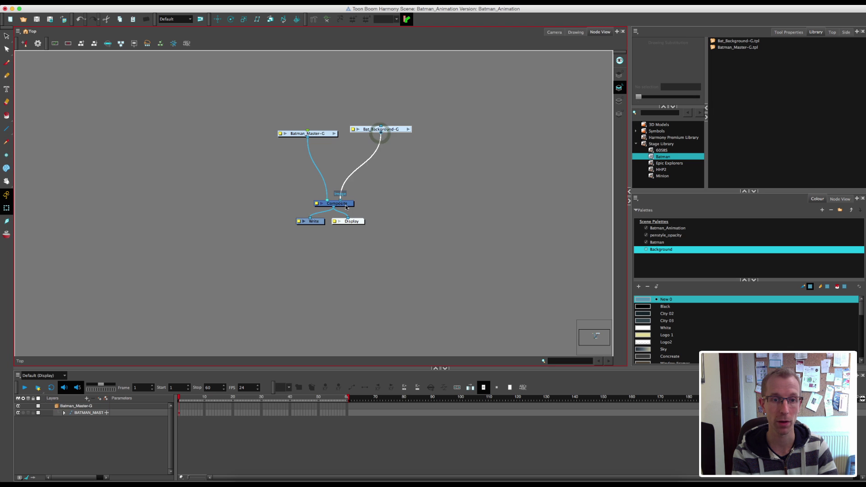
Step: In the Camera view, zoom out and pan to show Batman in the full alley background
click(553, 33)
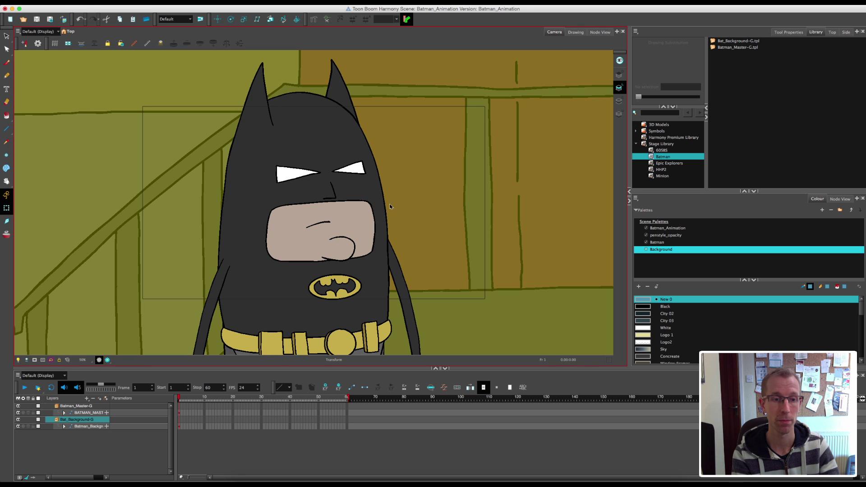
key(1)
key(1)
key(1)
key(1)
key(1)
key(1)
key(1)
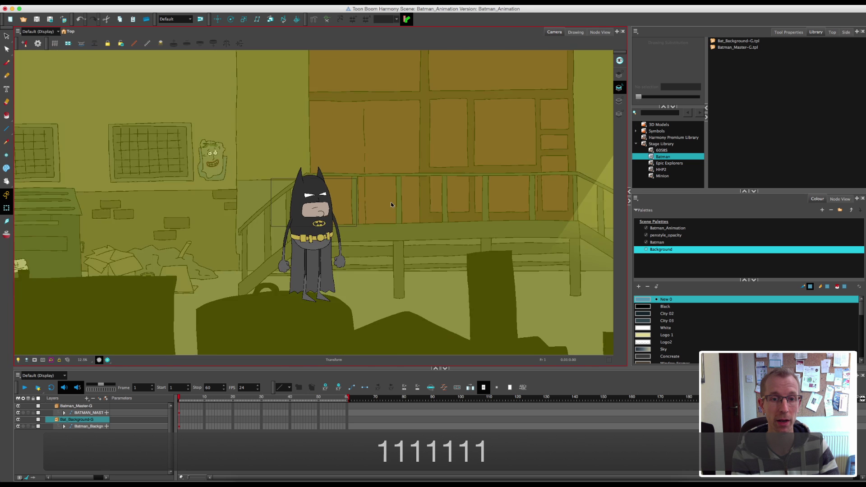
key(1)
key(1)
key(1)
key(1)
key(1)
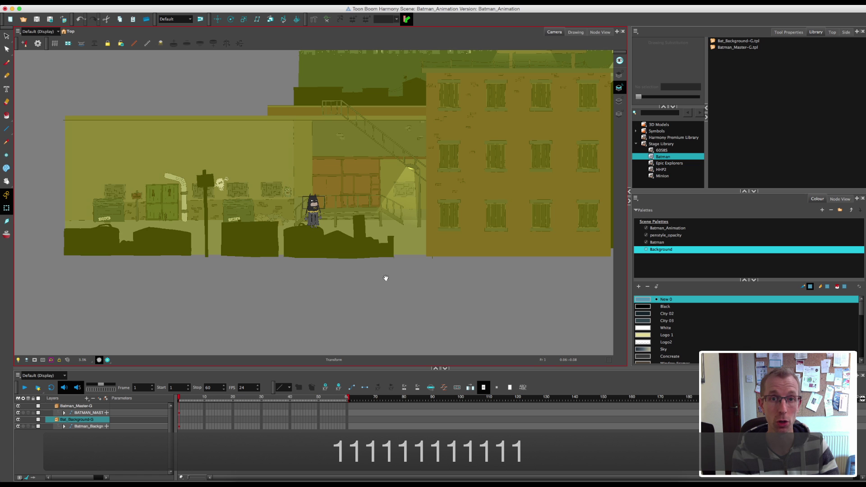
click(384, 287)
drag(433, 221, 405, 262)
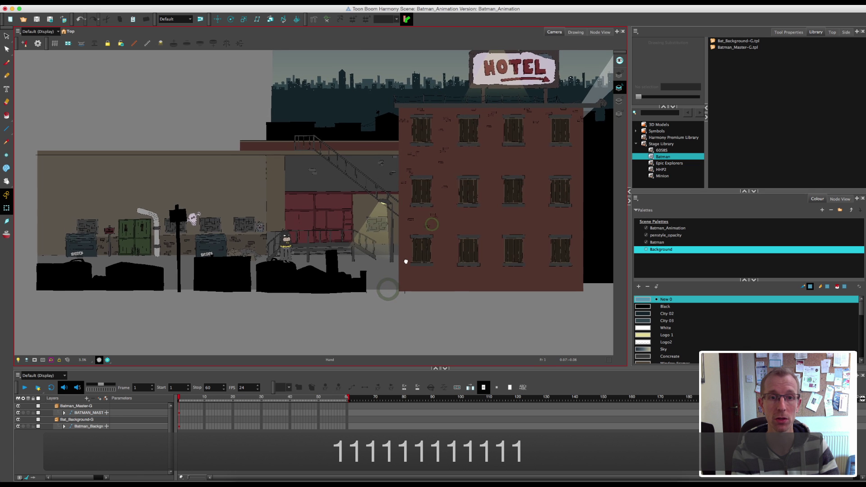